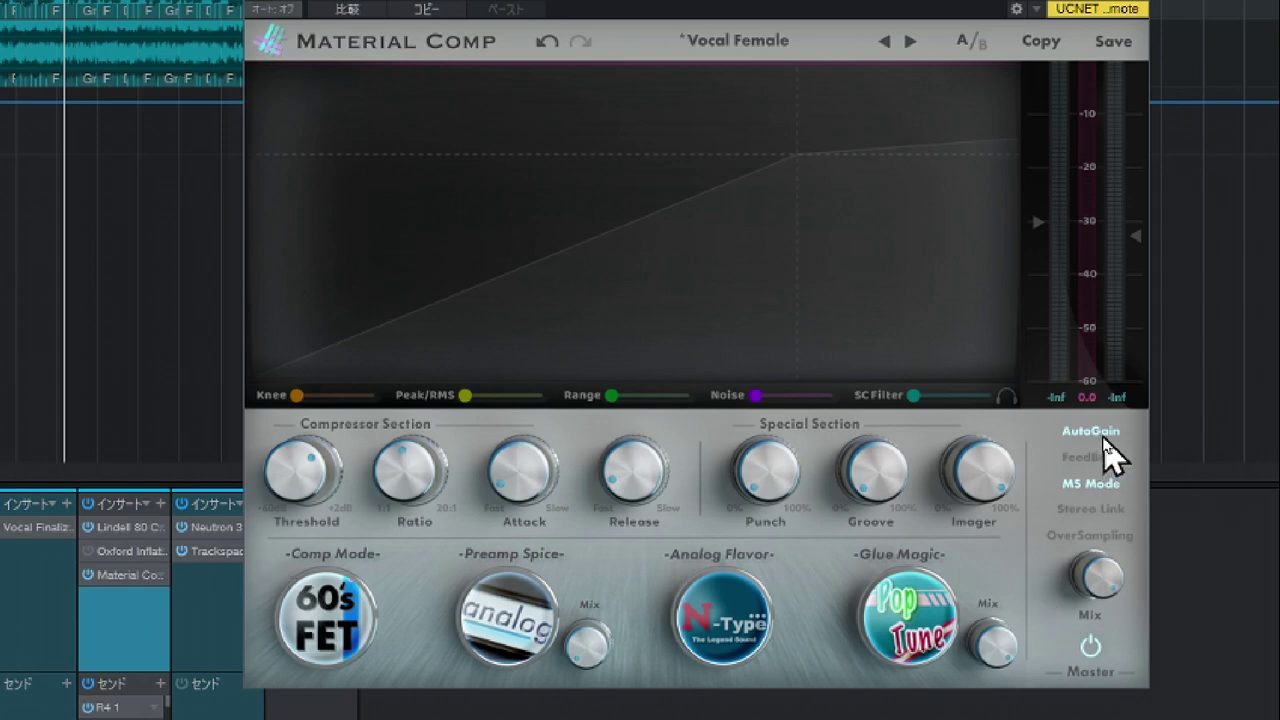
Turn AutoGain off, and switch FeedBack on briefly before turning it off again
{"action": "left_click", "coordinate": [1104, 437]}
{"action": "left_click", "coordinate": [1104, 440]}
{"action": "left_click", "coordinate": [1104, 437]}
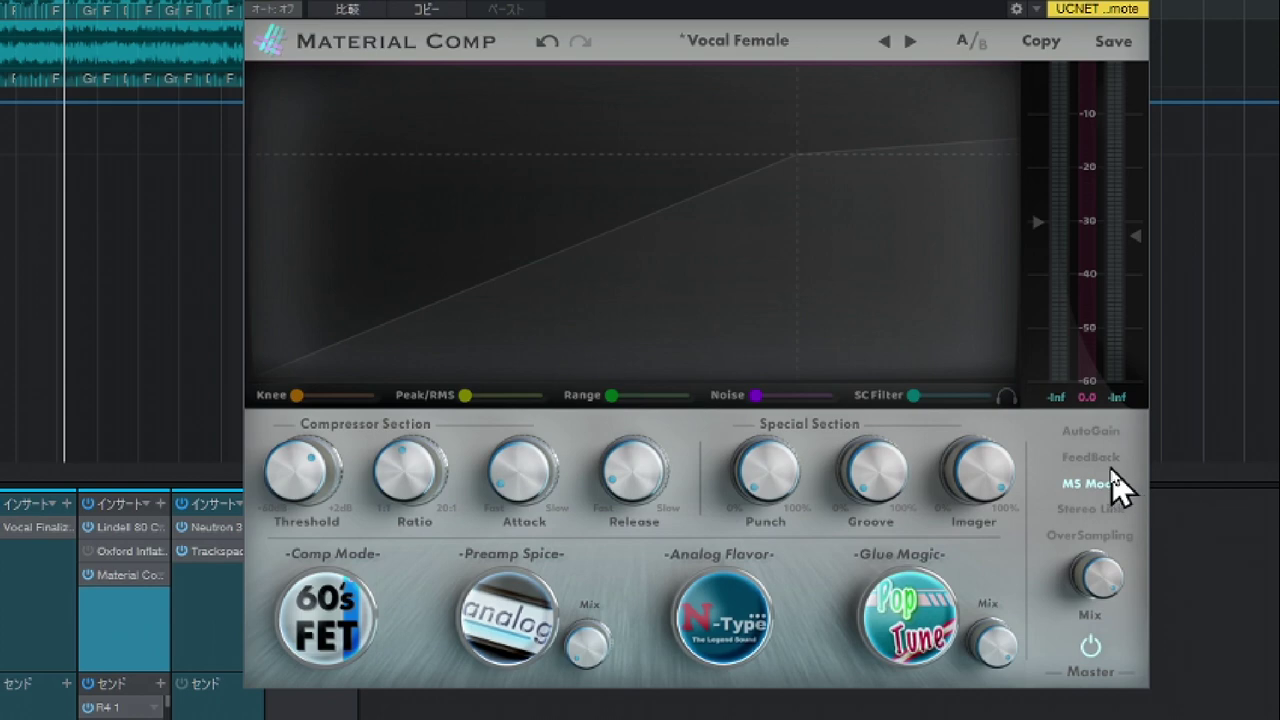
{"action": "left_click", "coordinate": [1098, 458]}
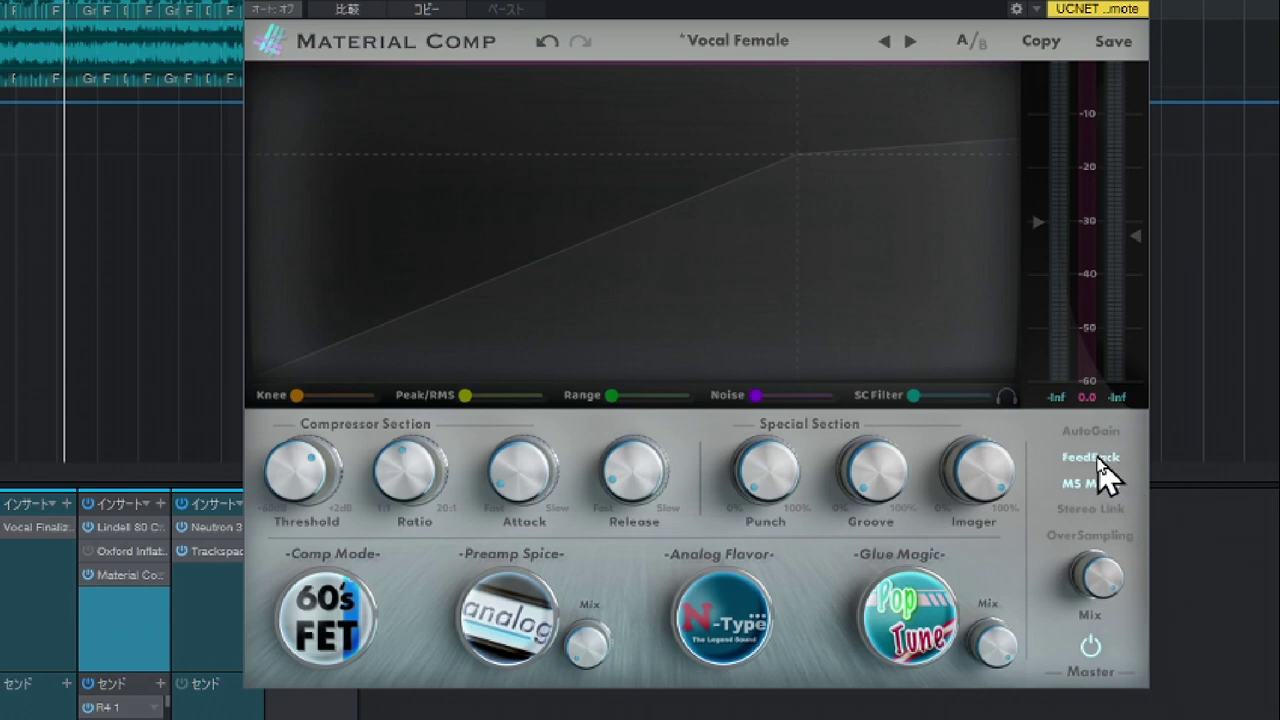
{"action": "left_click", "coordinate": [1097, 457]}
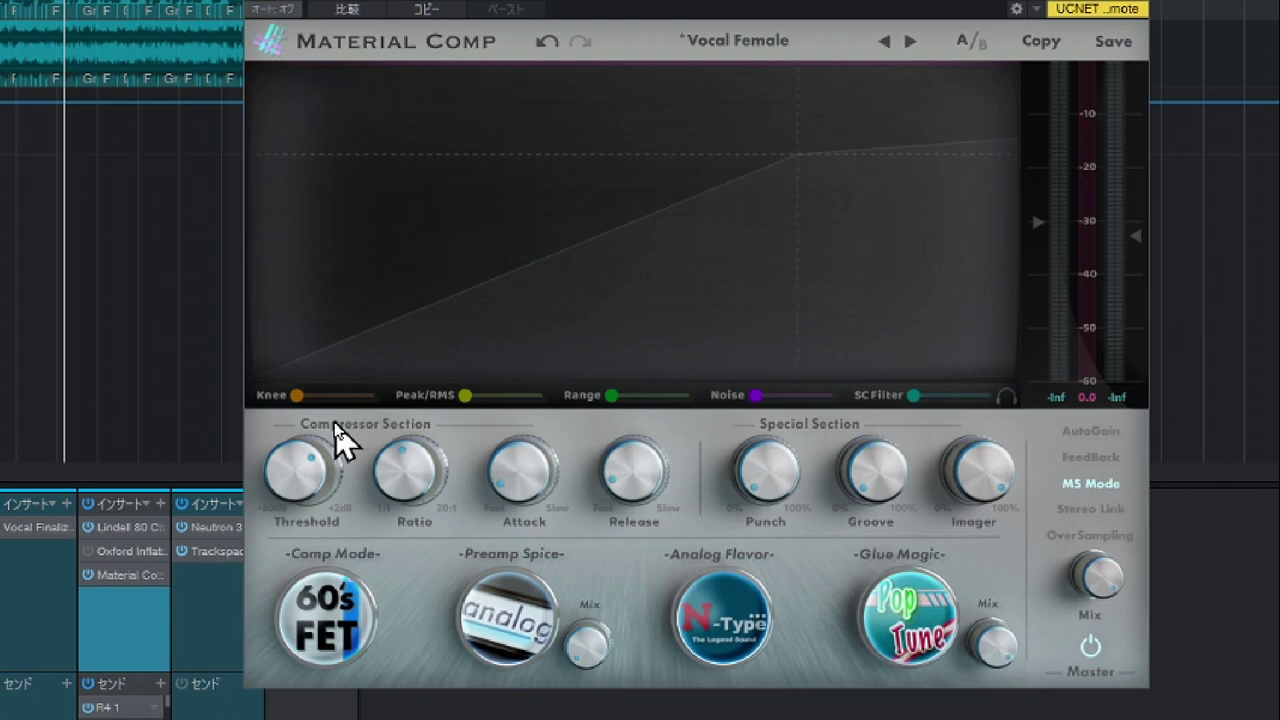
Try the Knee, Peak/RMS and Range sliders, leaving them at minimum, and raise SC Filter to about a third
{"action": "mouse_move", "coordinate": [303, 409]}
{"action": "left_mouse_down"}
{"action": "mouse_move", "coordinate": [356, 409]}
{"action": "mouse_move", "coordinate": [346, 395]}
{"action": "mouse_move", "coordinate": [296, 395]}
{"action": "left_mouse_up"}
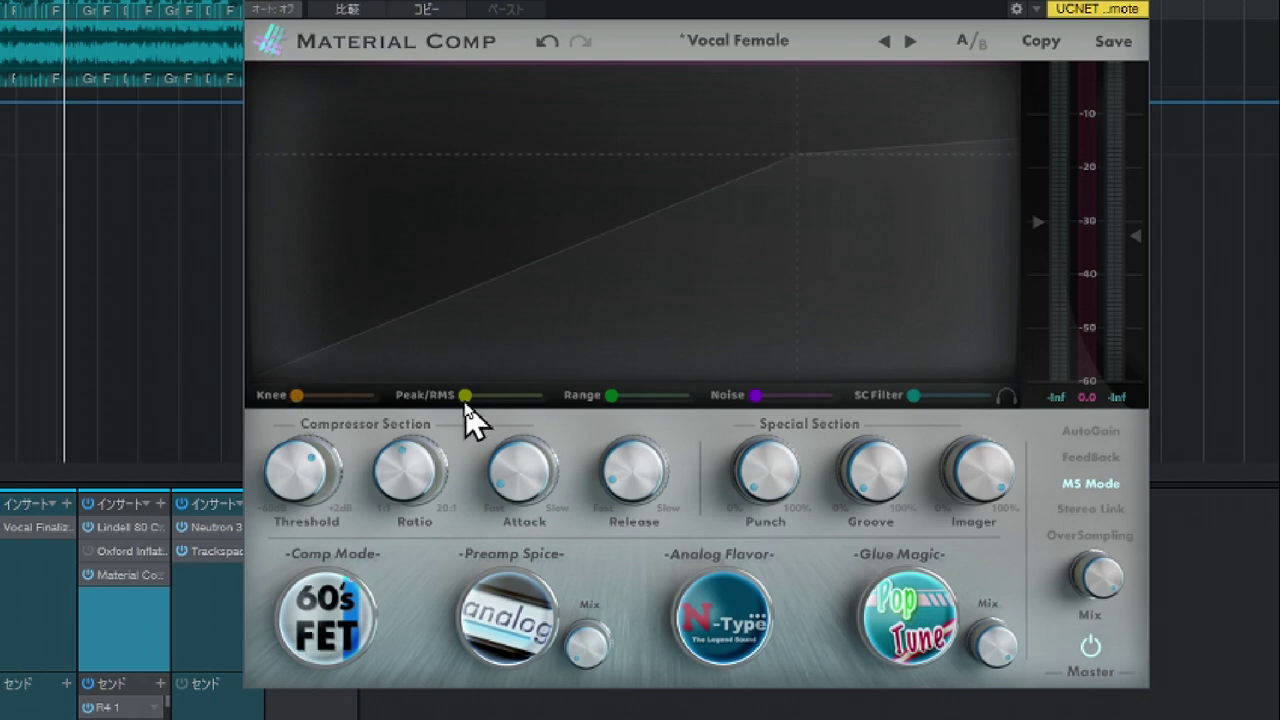
{"action": "mouse_move", "coordinate": [466, 395]}
{"action": "left_mouse_down"}
{"action": "mouse_move", "coordinate": [542, 395]}
{"action": "mouse_move", "coordinate": [466, 395]}
{"action": "left_mouse_up"}
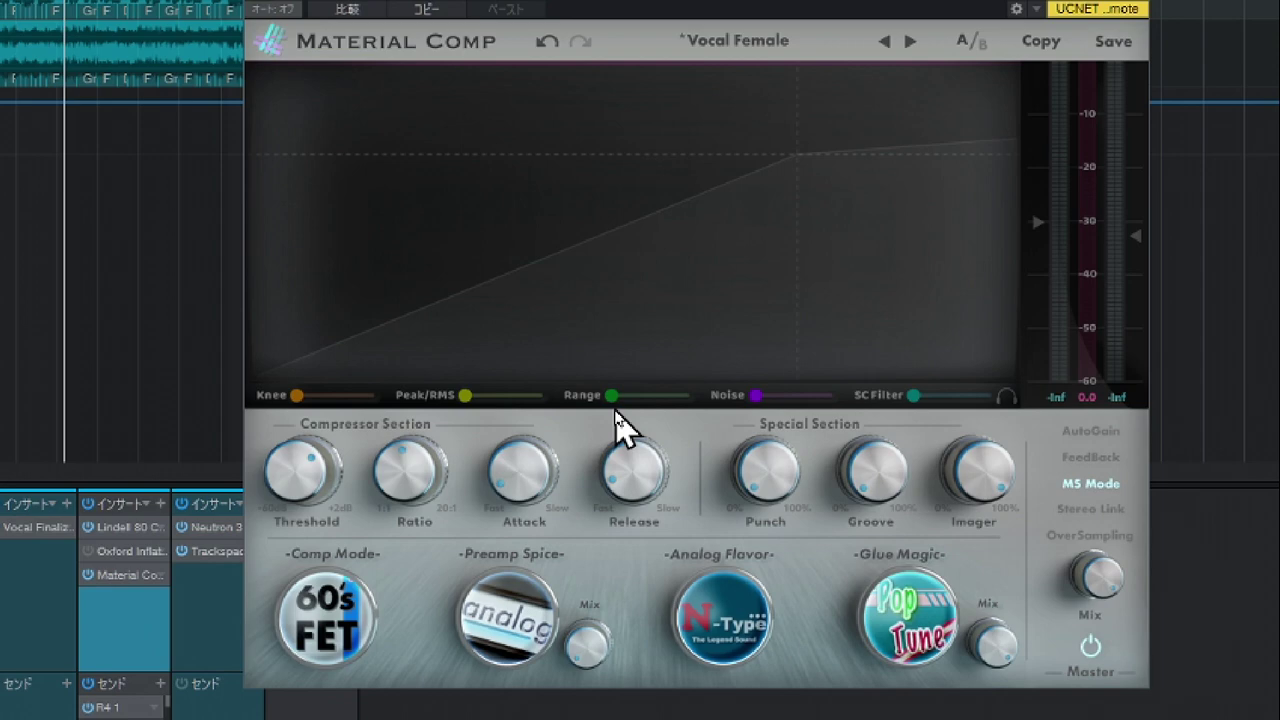
{"action": "left_click_drag", "start_coordinate": [613, 398], "coordinate": [660, 397]}
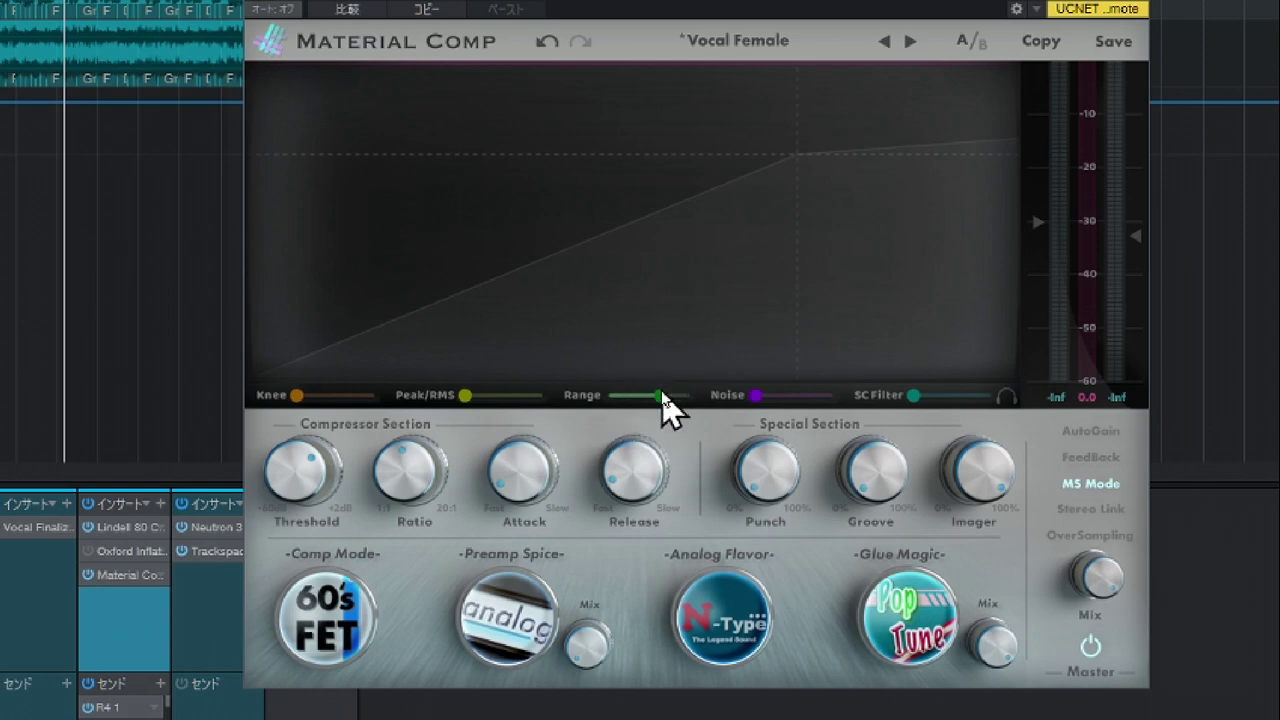
{"action": "double_click", "coordinate": [660, 396]}
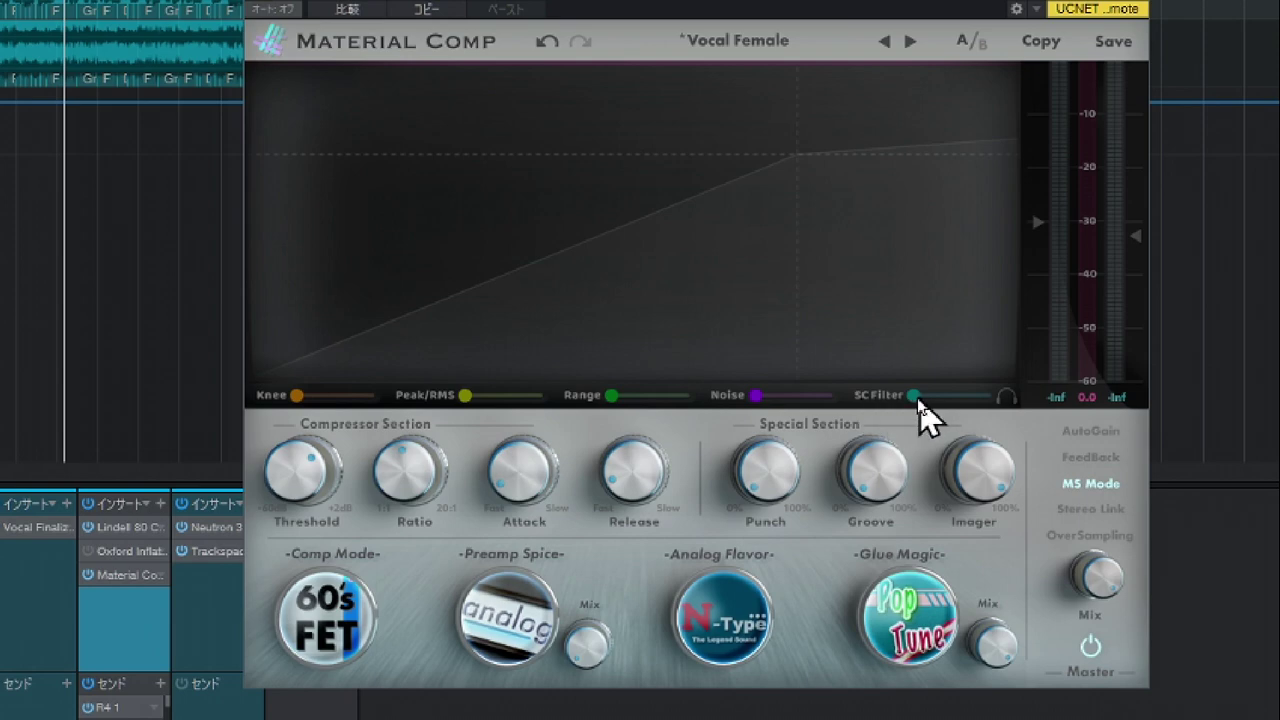
{"action": "mouse_move", "coordinate": [919, 399]}
{"action": "left_mouse_down"}
{"action": "mouse_move", "coordinate": [963, 396]}
{"action": "mouse_move", "coordinate": [938, 396]}
{"action": "left_mouse_up"}
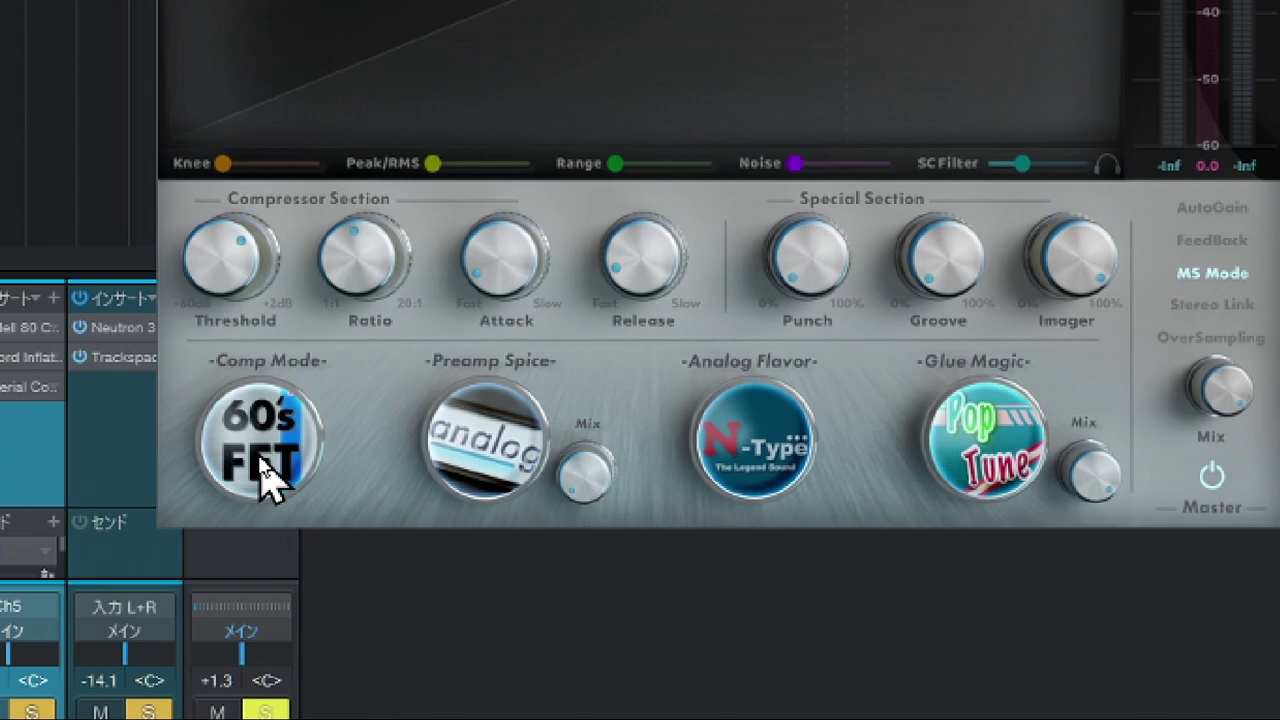
Audition the Modern, 60's FET, Luxe VCA, Studio Master, Opto and Tube compressor modes
{"action": "left_click", "coordinate": [264, 456]}
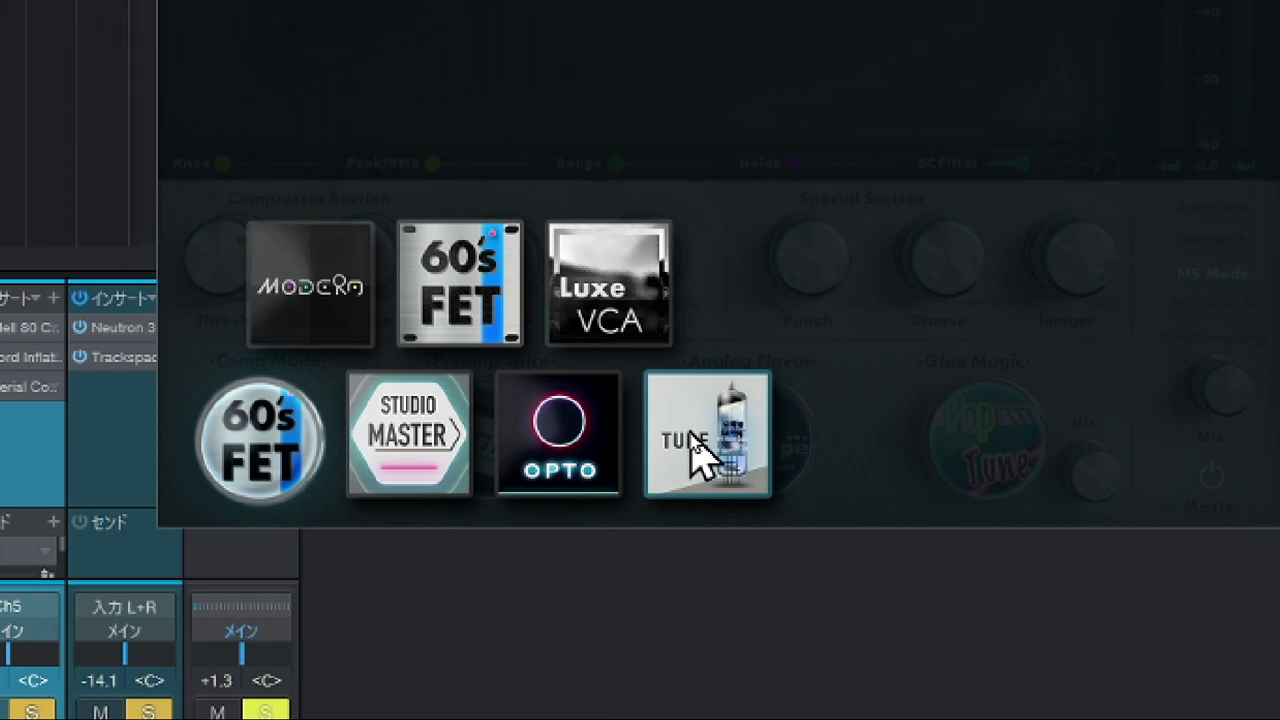
{"action": "left_click", "coordinate": [352, 314]}
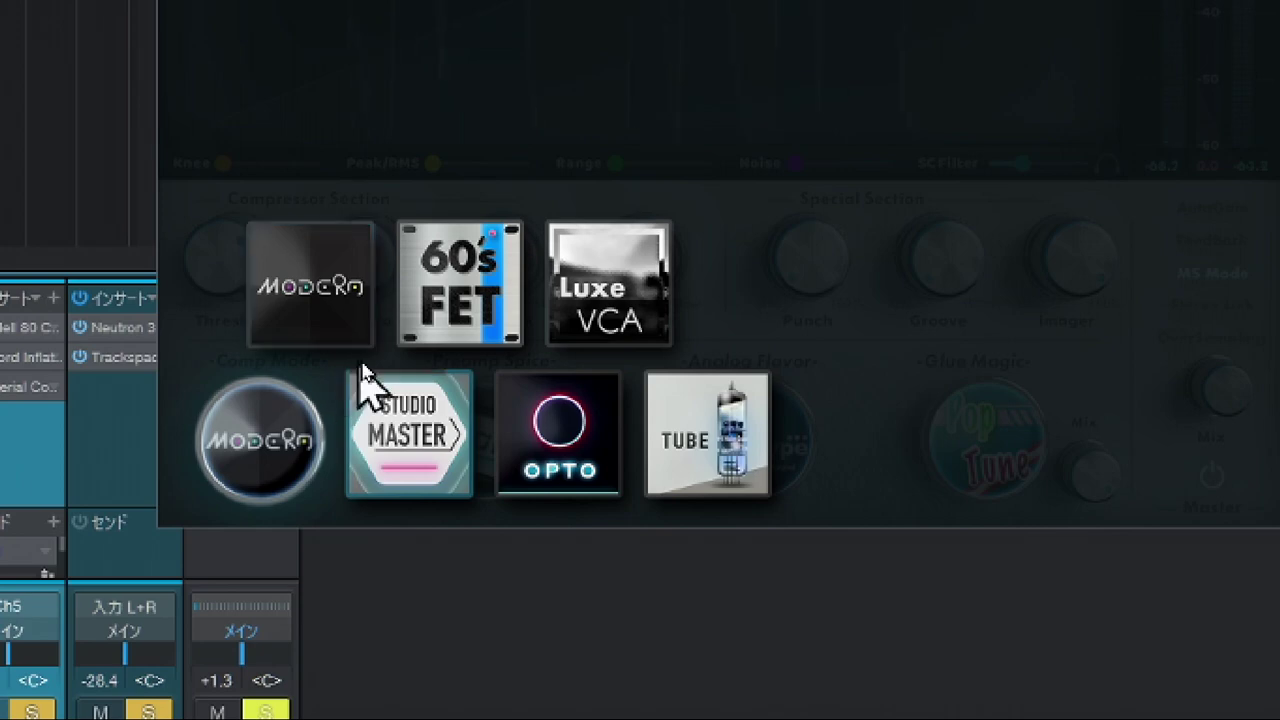
{"action": "left_click", "coordinate": [447, 330]}
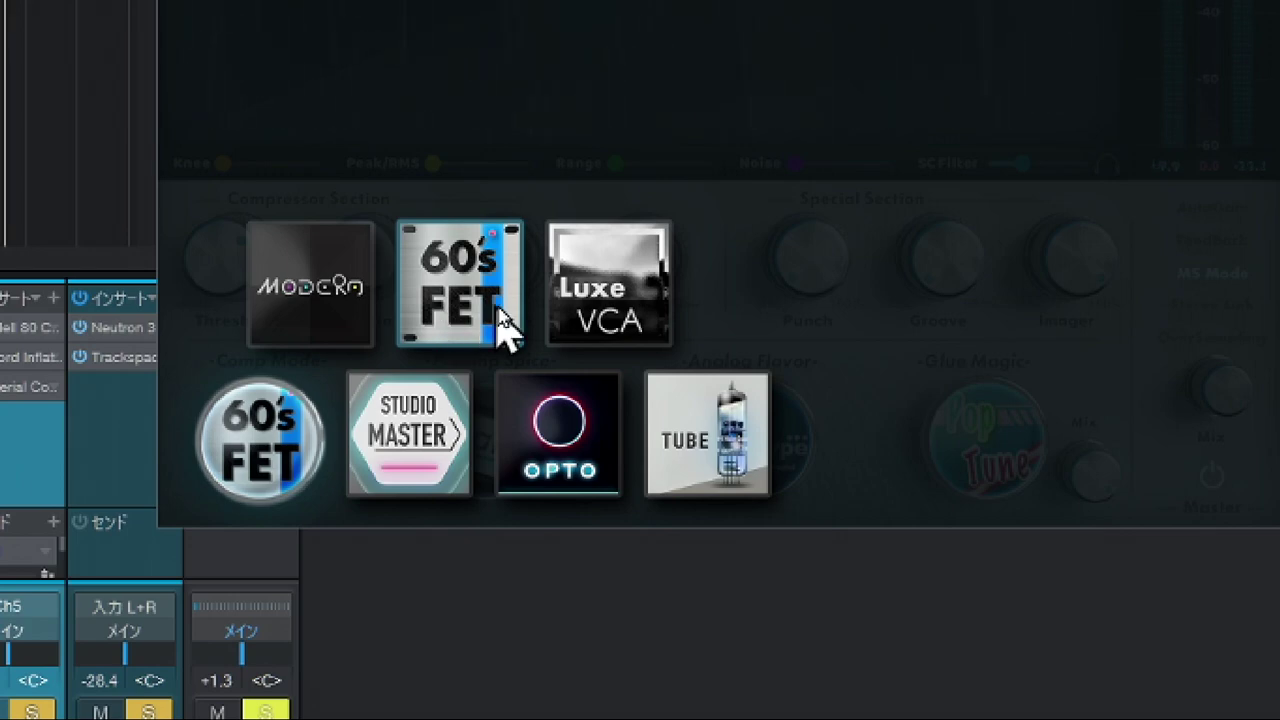
{"action": "left_click", "coordinate": [609, 328]}
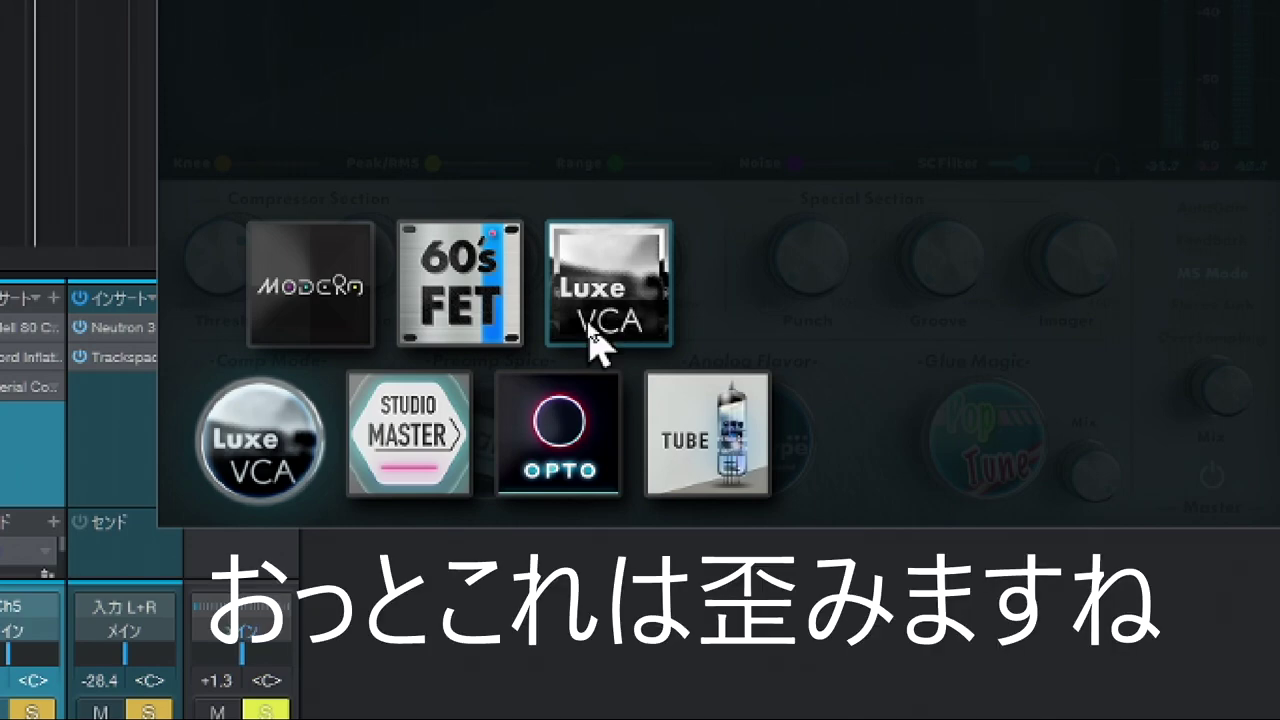
{"action": "left_click", "coordinate": [441, 445]}
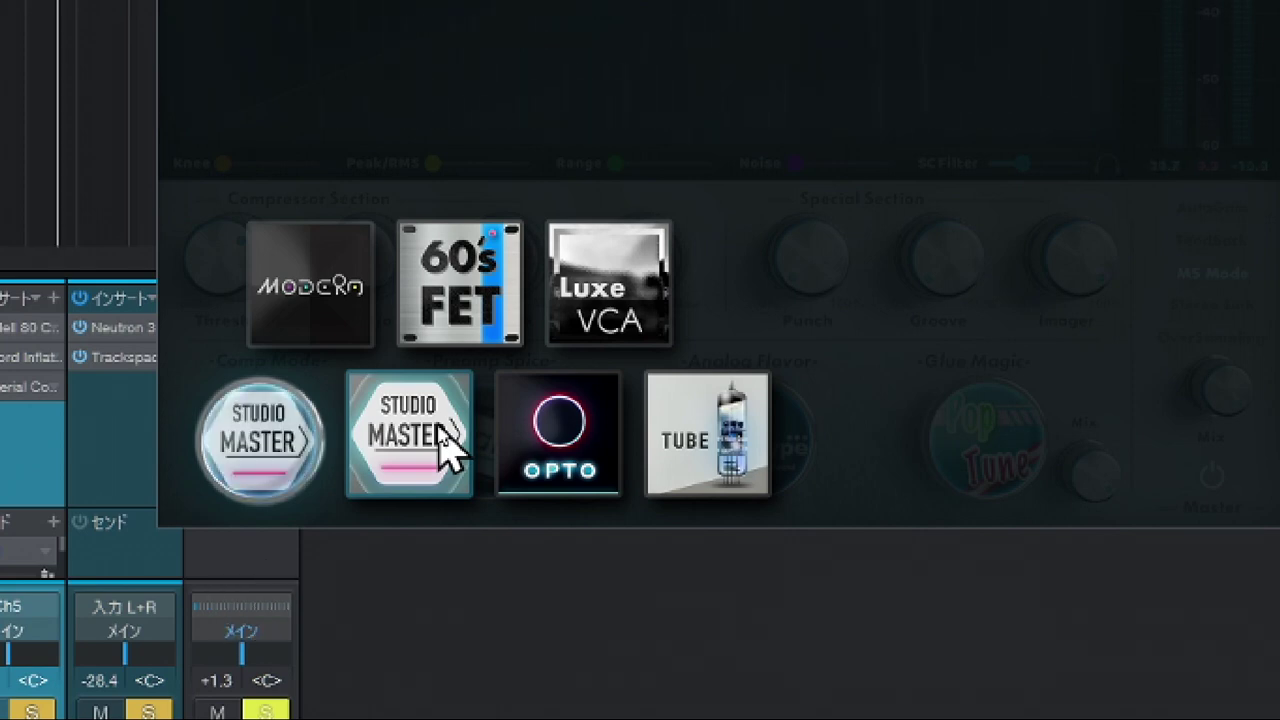
{"action": "left_click", "coordinate": [570, 470]}
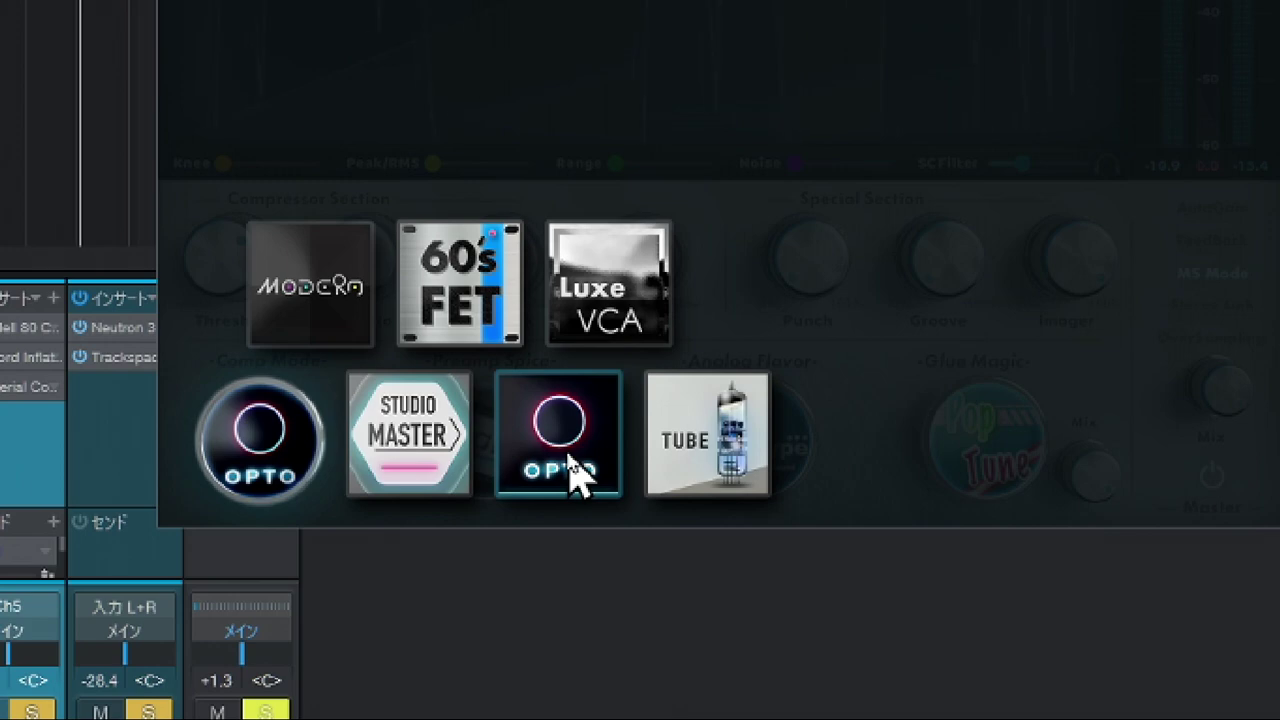
{"action": "left_click", "coordinate": [686, 450]}
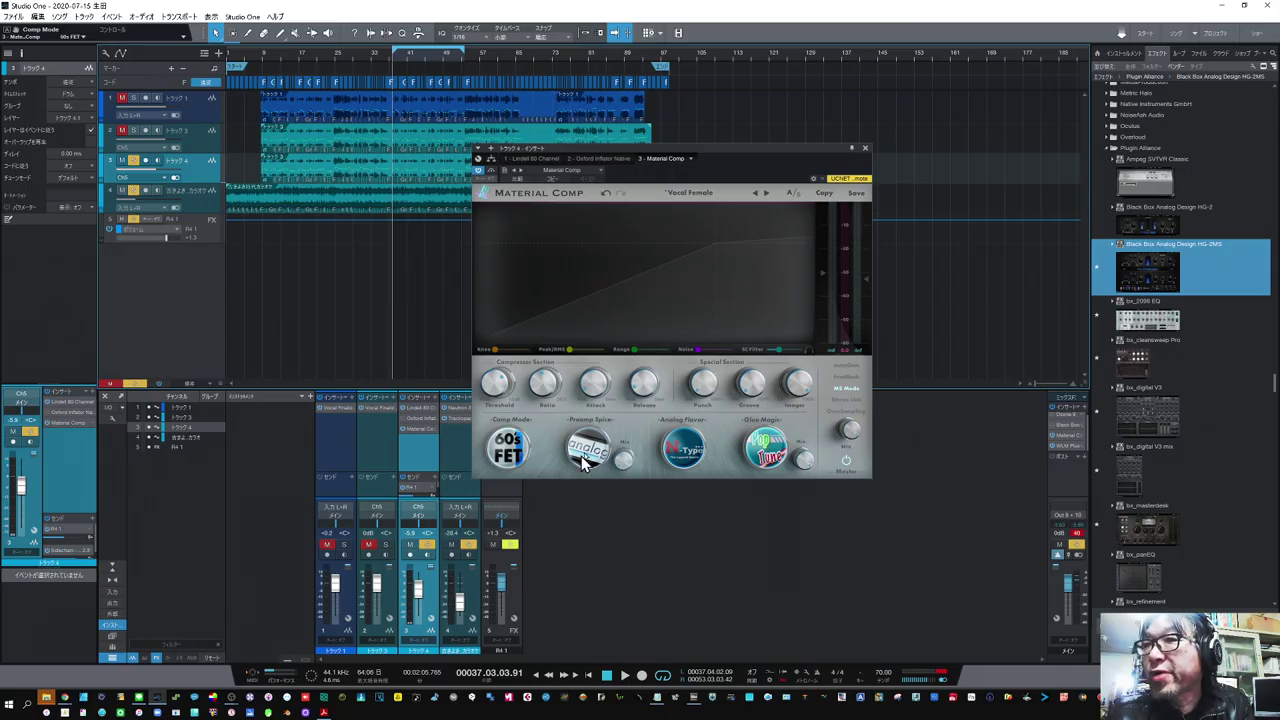
Set Preamp Spice to Smoggy, and set Analog Flavor to Bypass after trying USA Console and British Green
{"action": "left_click", "coordinate": [582, 456]}
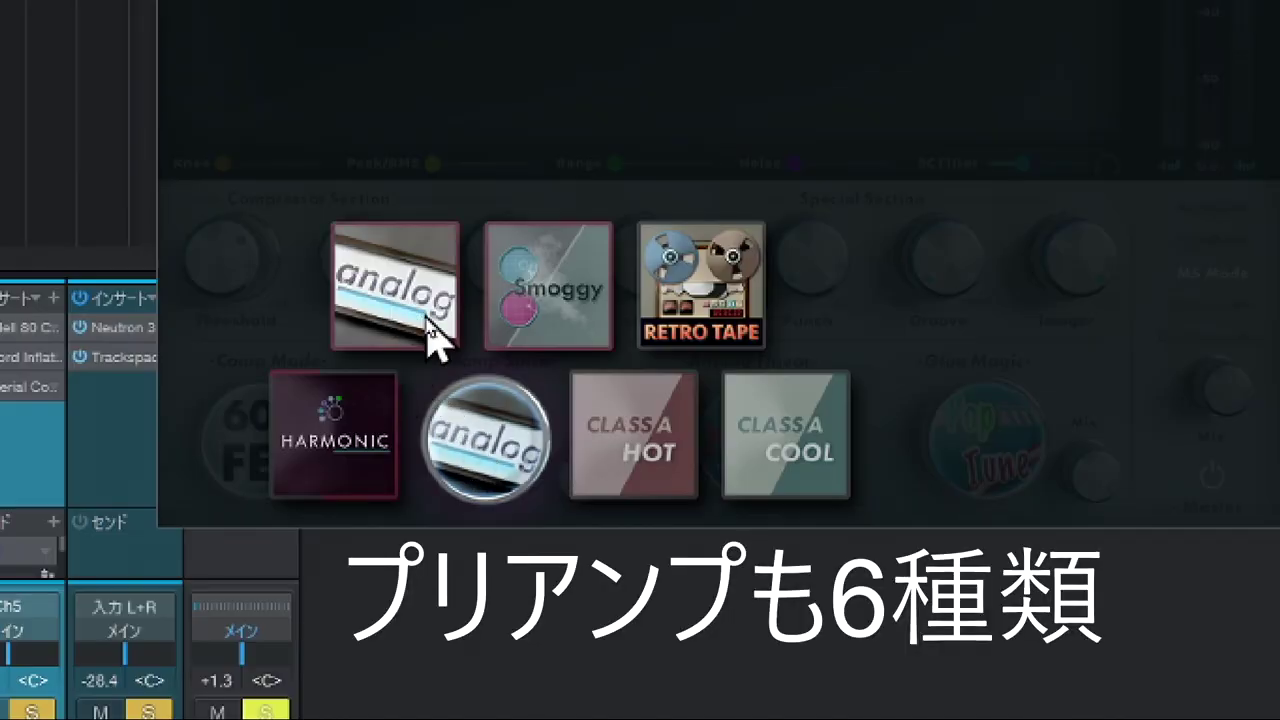
{"action": "left_click", "coordinate": [534, 312]}
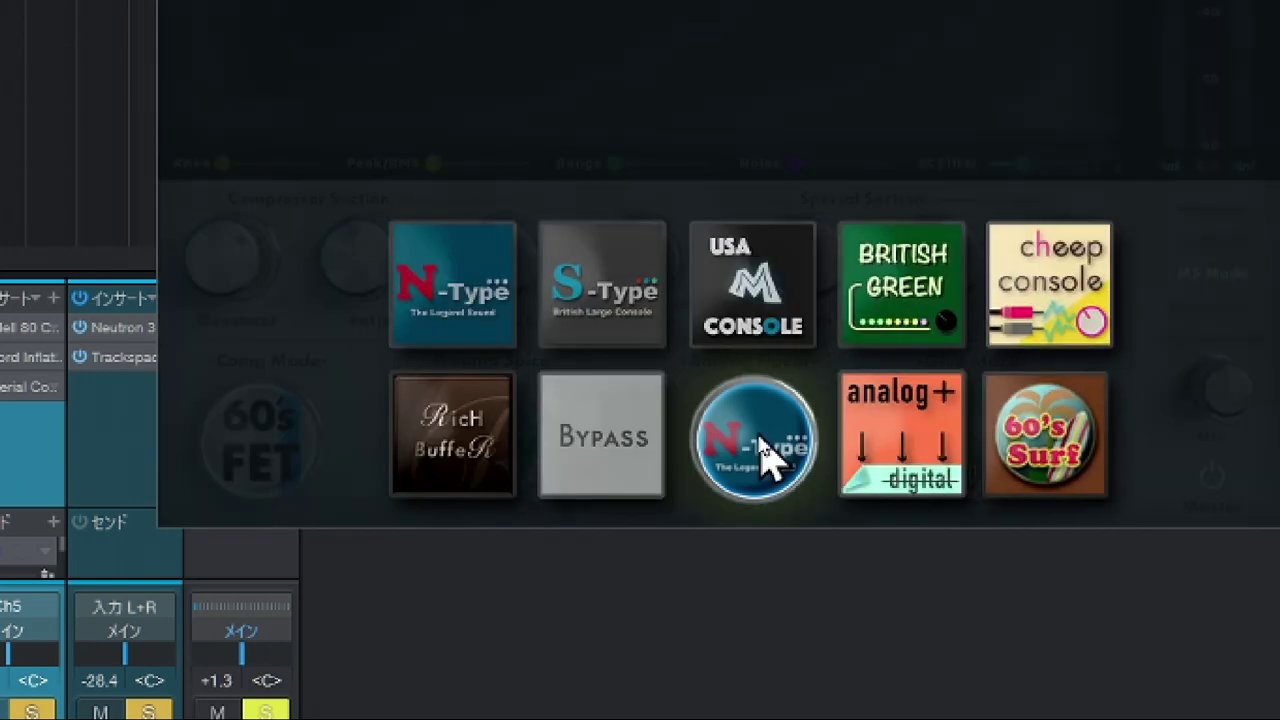
{"action": "left_click", "coordinate": [758, 440]}
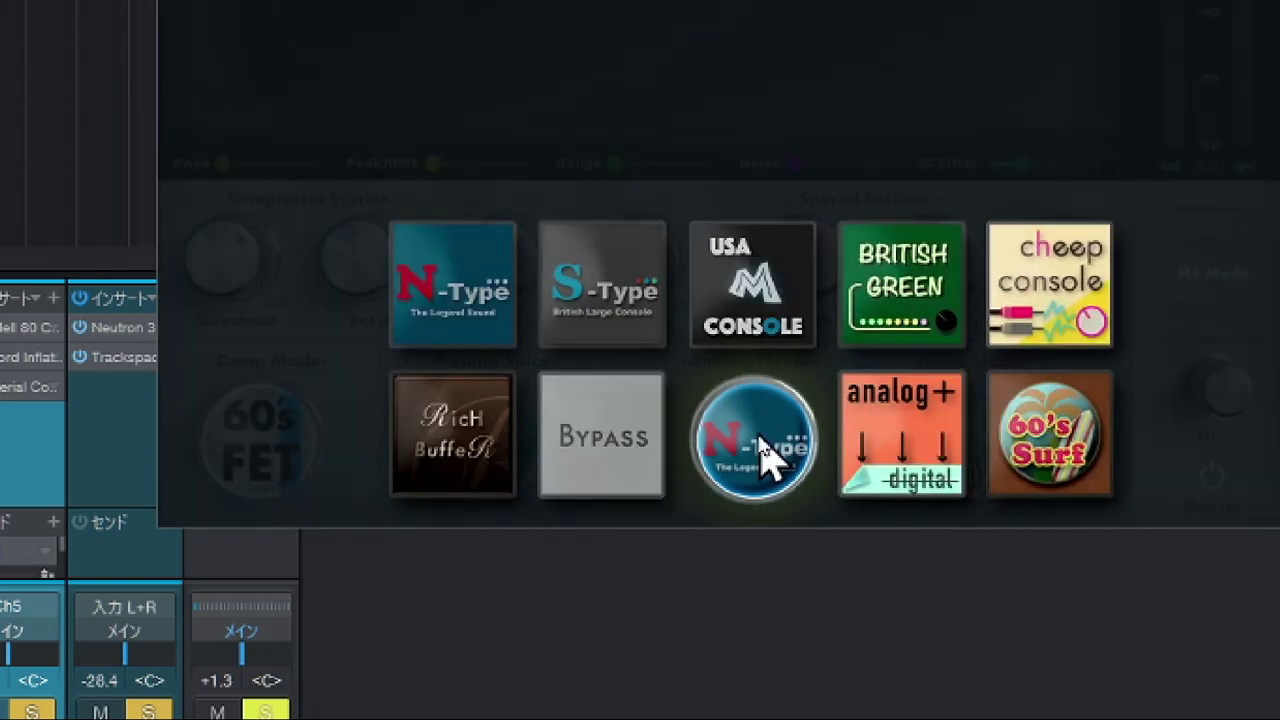
{"action": "left_click", "coordinate": [762, 322]}
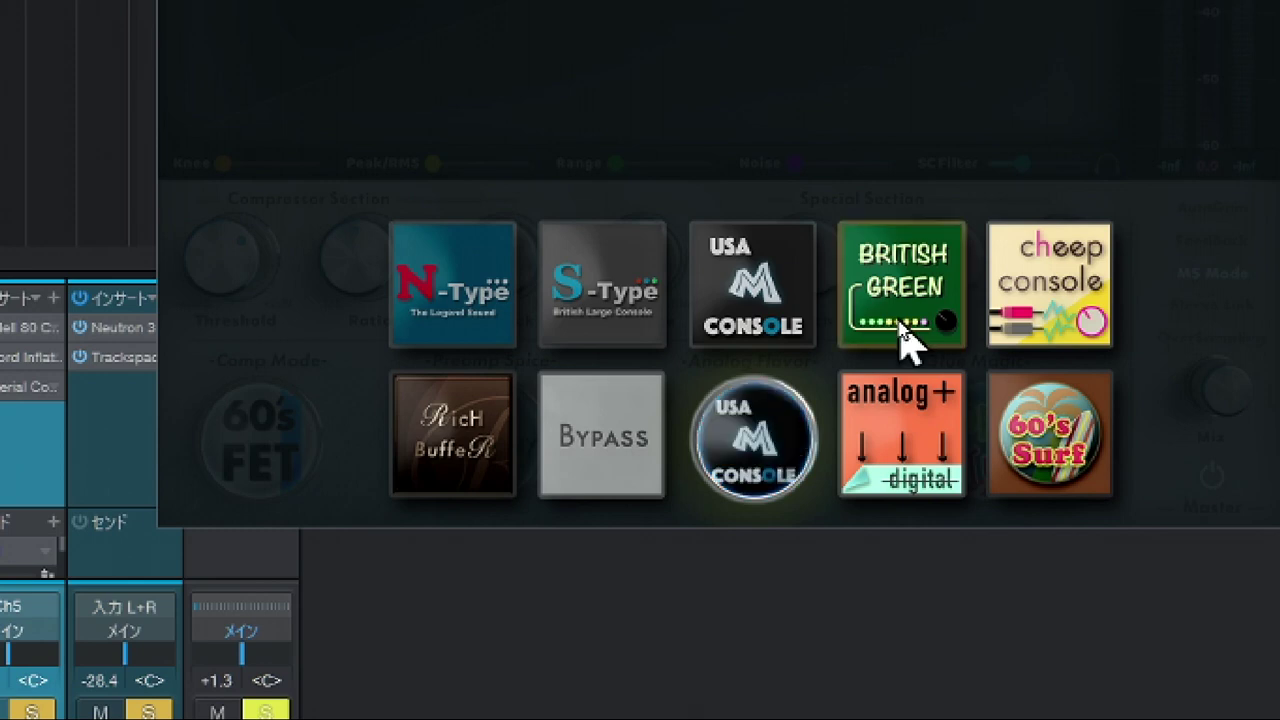
{"action": "left_click", "coordinate": [901, 321]}
{"action": "left_click", "coordinate": [622, 457]}
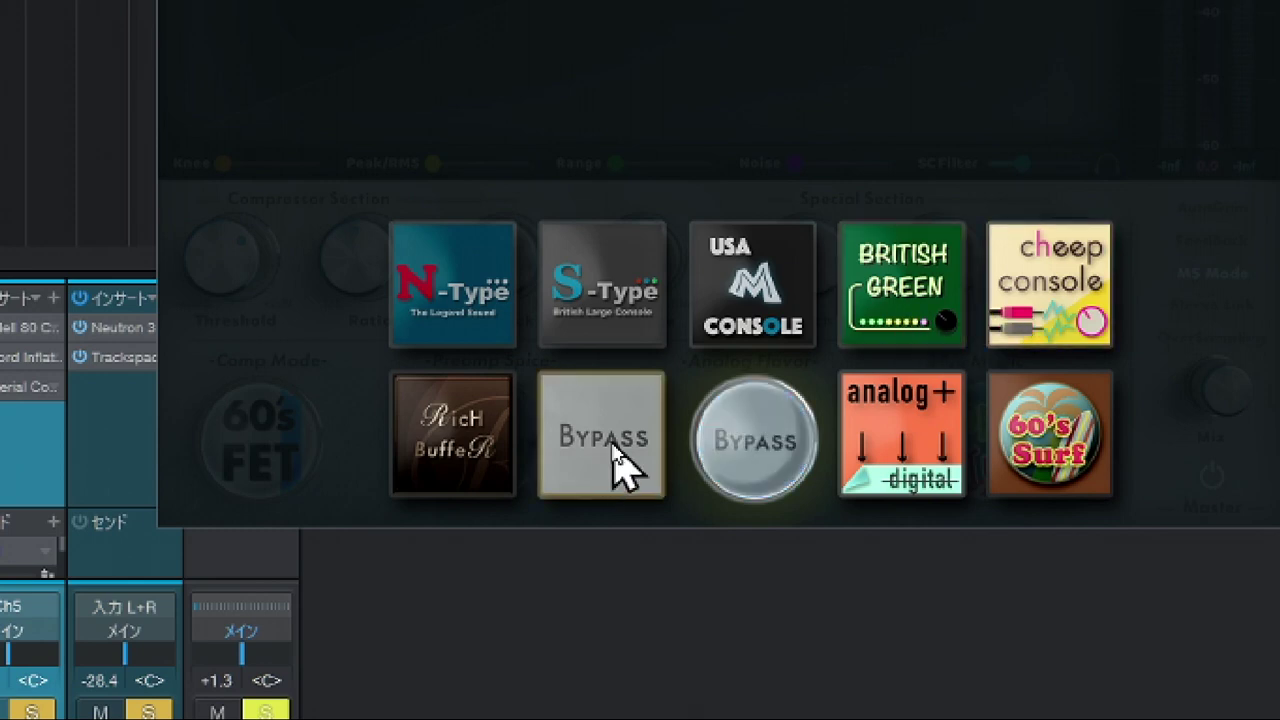
{"action": "left_click", "coordinate": [755, 455]}
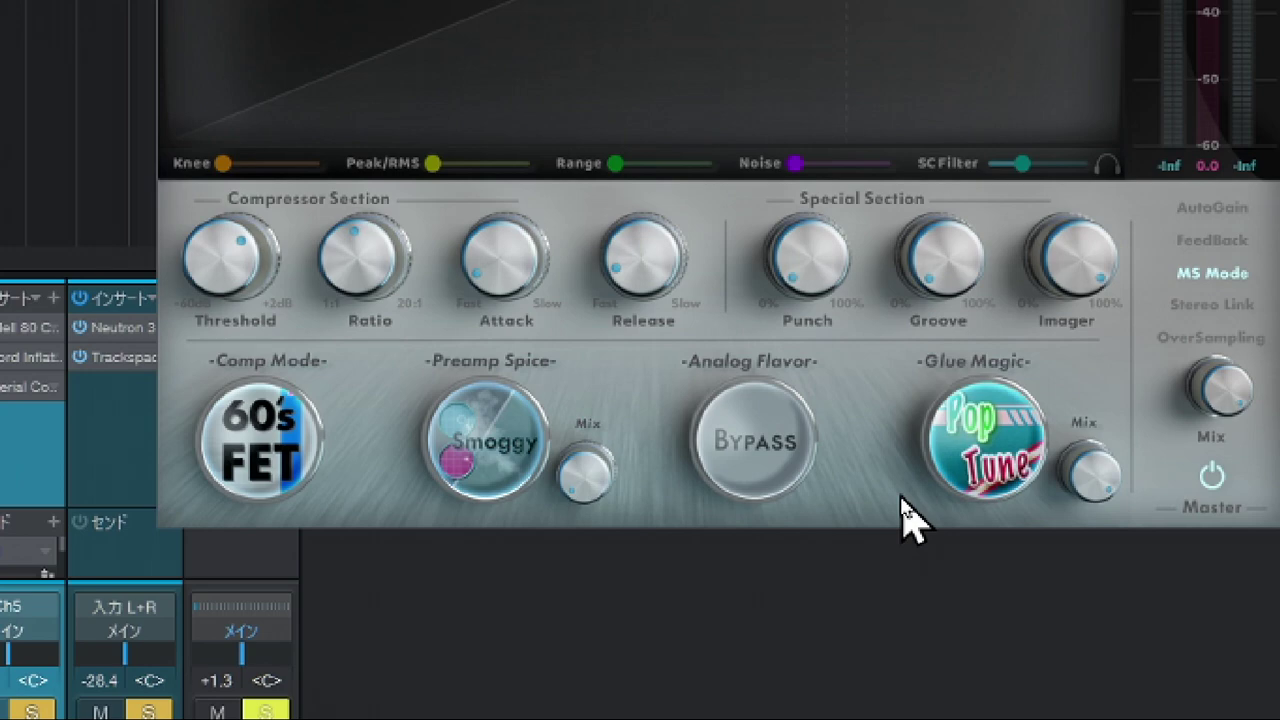
View the available Glue Magic types and keep Pop Tune selected
{"action": "left_click", "coordinate": [978, 452]}
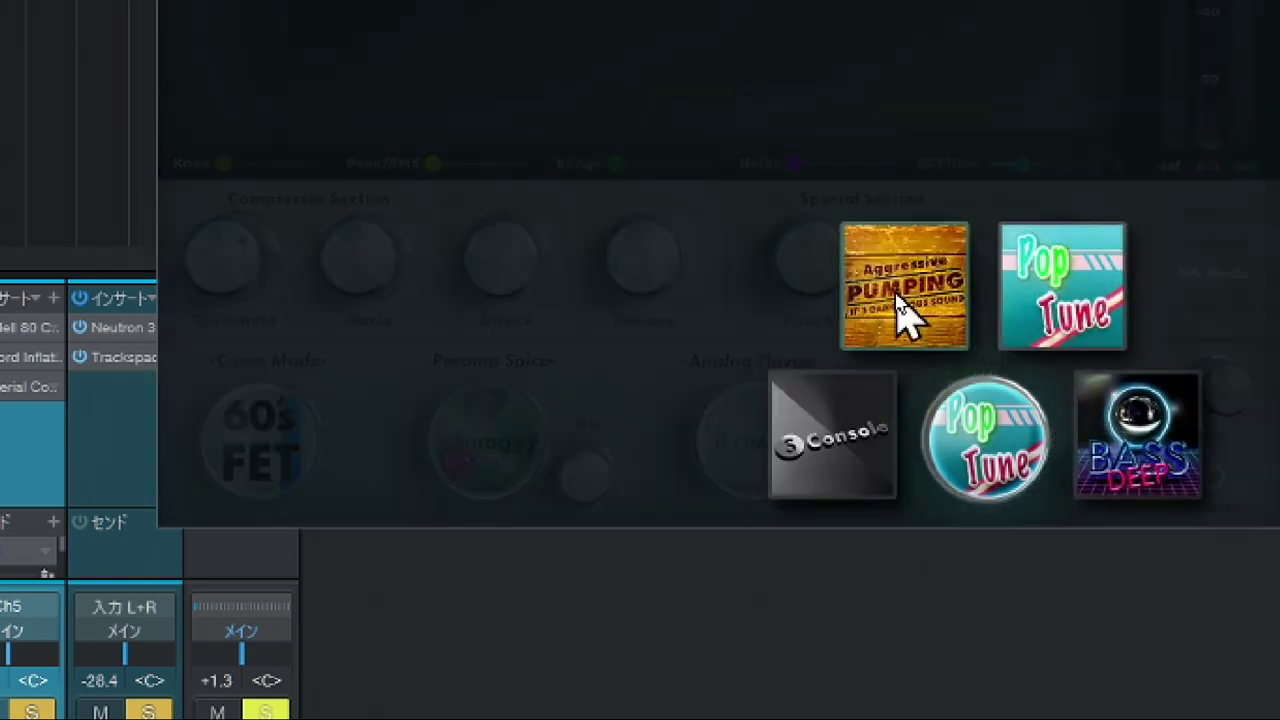
{"action": "left_click", "coordinate": [978, 470]}
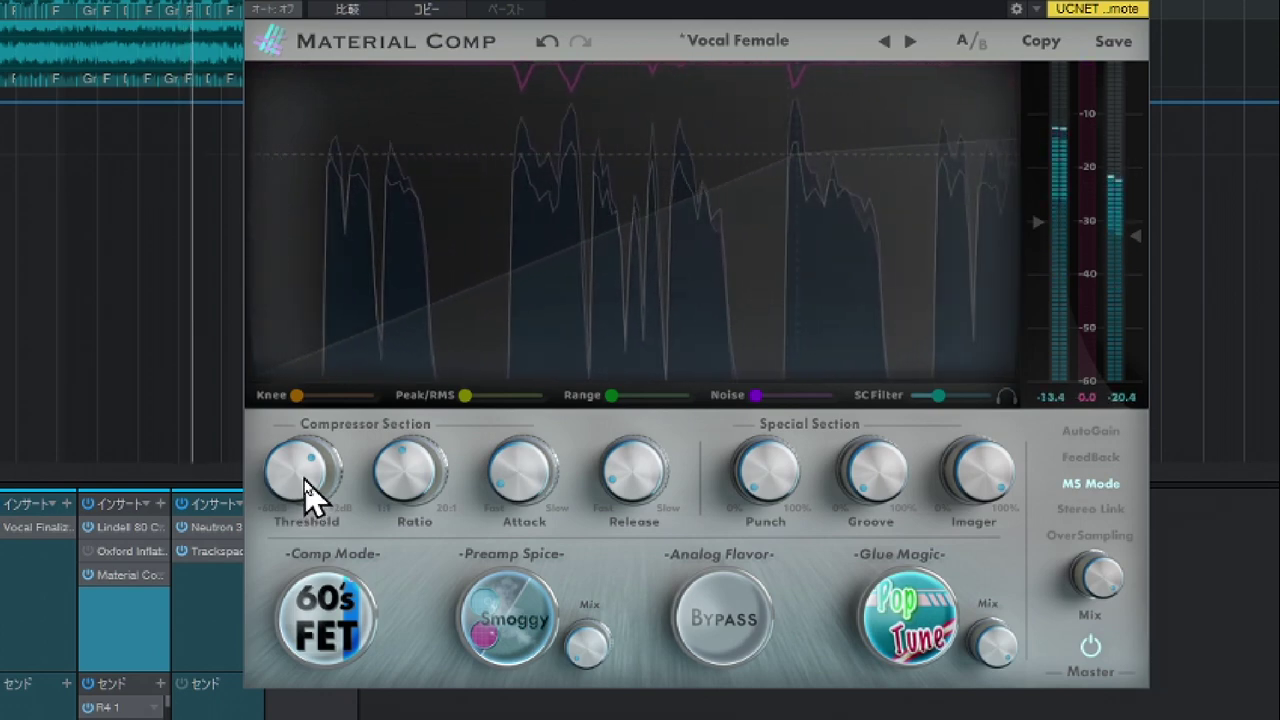
Lower the compressor threshold slightly and set the ratio to 10.4:1 after trying 1.0:1, 1.2:1 and 20.0:1
{"action": "left_click_drag", "start_coordinate": [304, 480], "coordinate": [304, 493]}
{"action": "left_click_drag", "start_coordinate": [305, 480], "coordinate": [305, 483]}
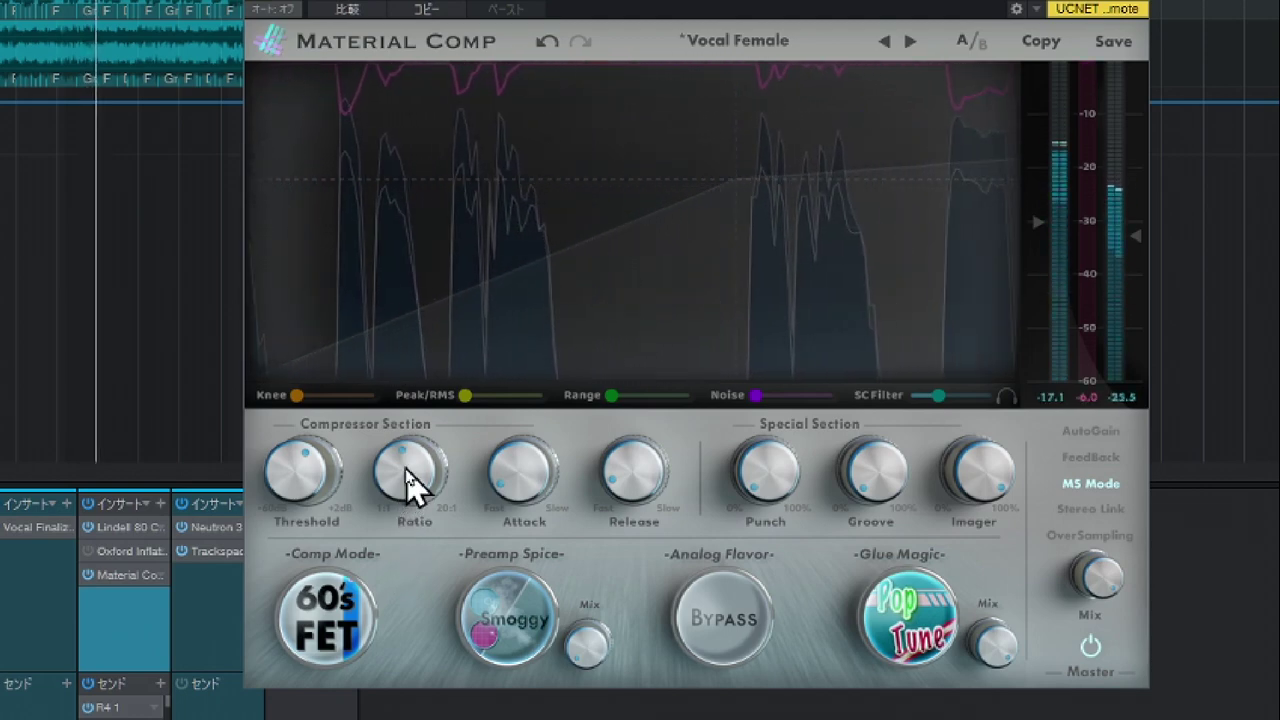
{"action": "left_click_drag", "start_coordinate": [406, 468], "coordinate": [406, 516]}
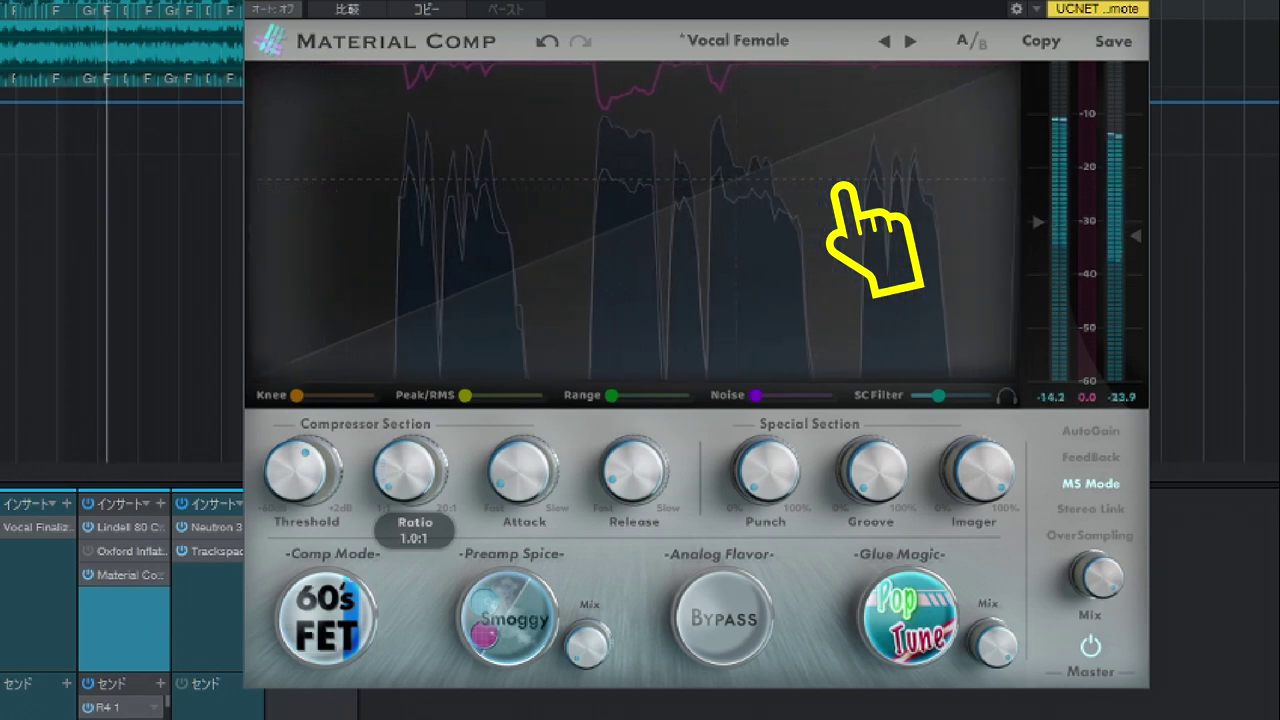
{"action": "left_click_drag", "start_coordinate": [406, 516], "coordinate": [406, 514]}
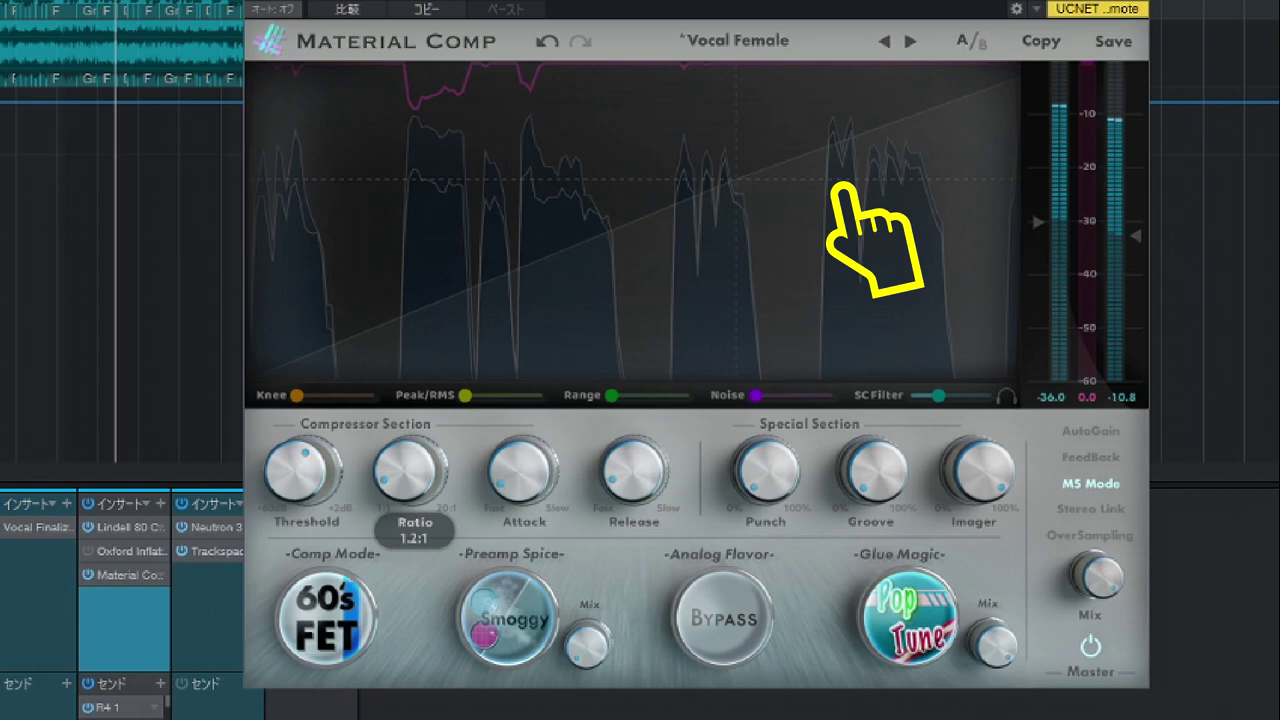
{"action": "left_click_drag", "start_coordinate": [414, 486], "coordinate": [412, 412]}
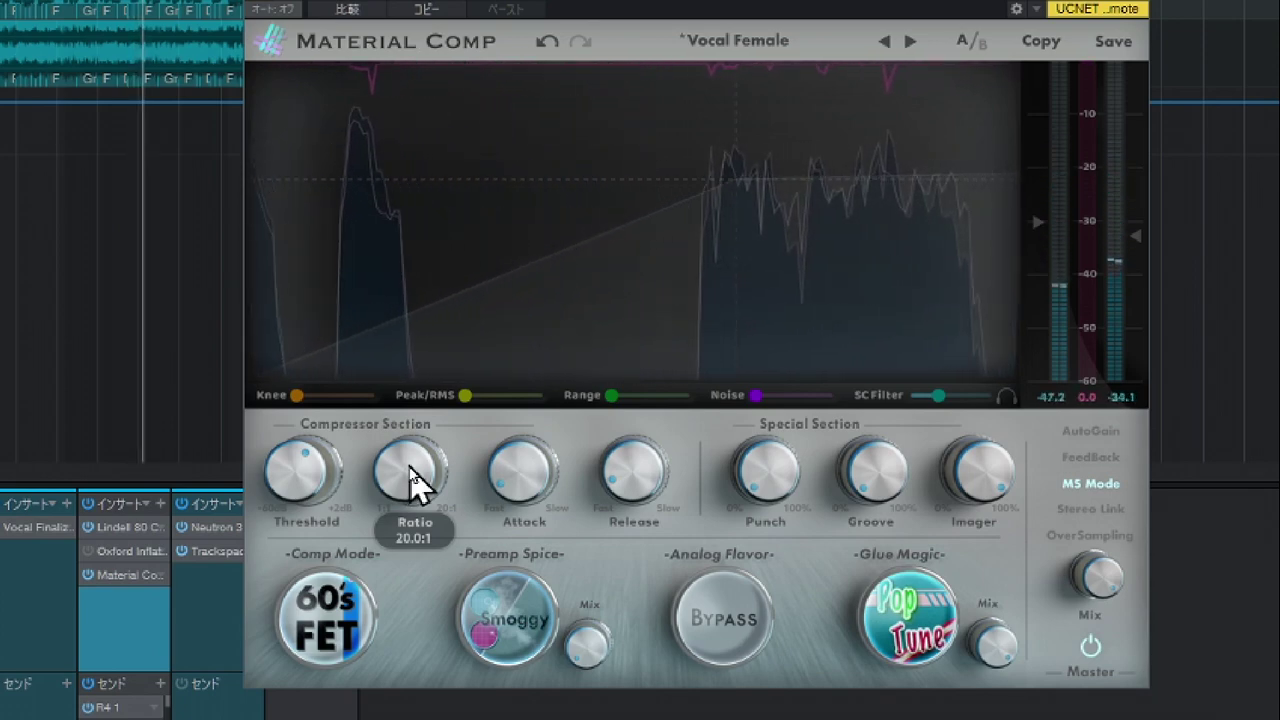
{"action": "mouse_move", "coordinate": [418, 484]}
{"action": "left_mouse_down"}
{"action": "mouse_move", "coordinate": [418, 497]}
{"action": "mouse_move", "coordinate": [420, 486]}
{"action": "left_mouse_up"}
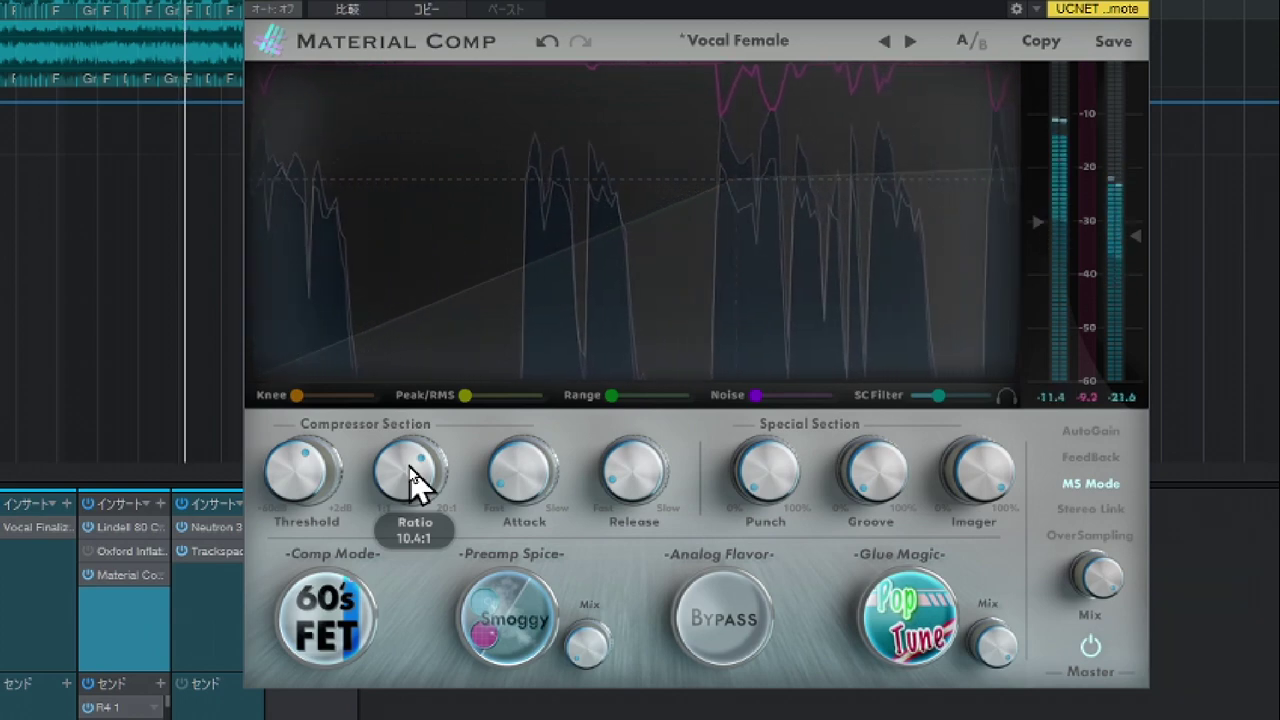
Make the compressor's attack slightly slower and its release faster during playback
{"action": "left_click", "coordinate": [515, 492]}
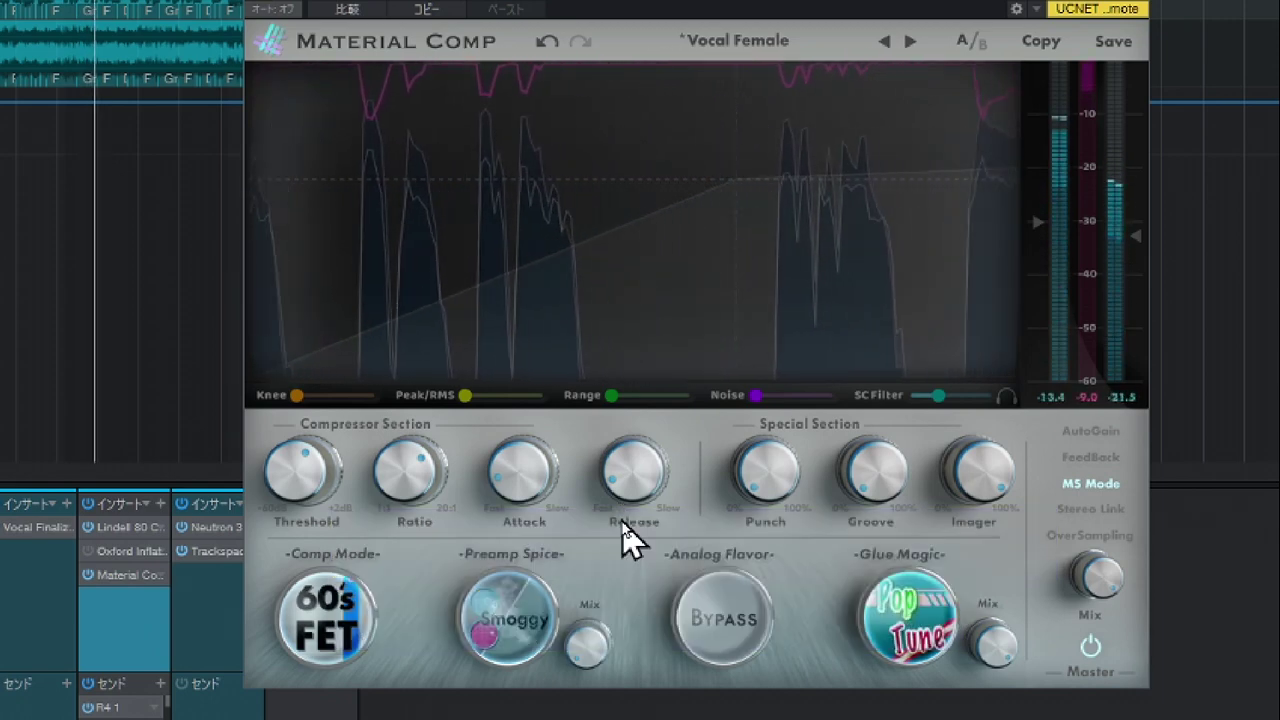
{"action": "left_click", "coordinate": [625, 500]}
{"action": "left_click_drag", "start_coordinate": [624, 486], "coordinate": [624, 485]}
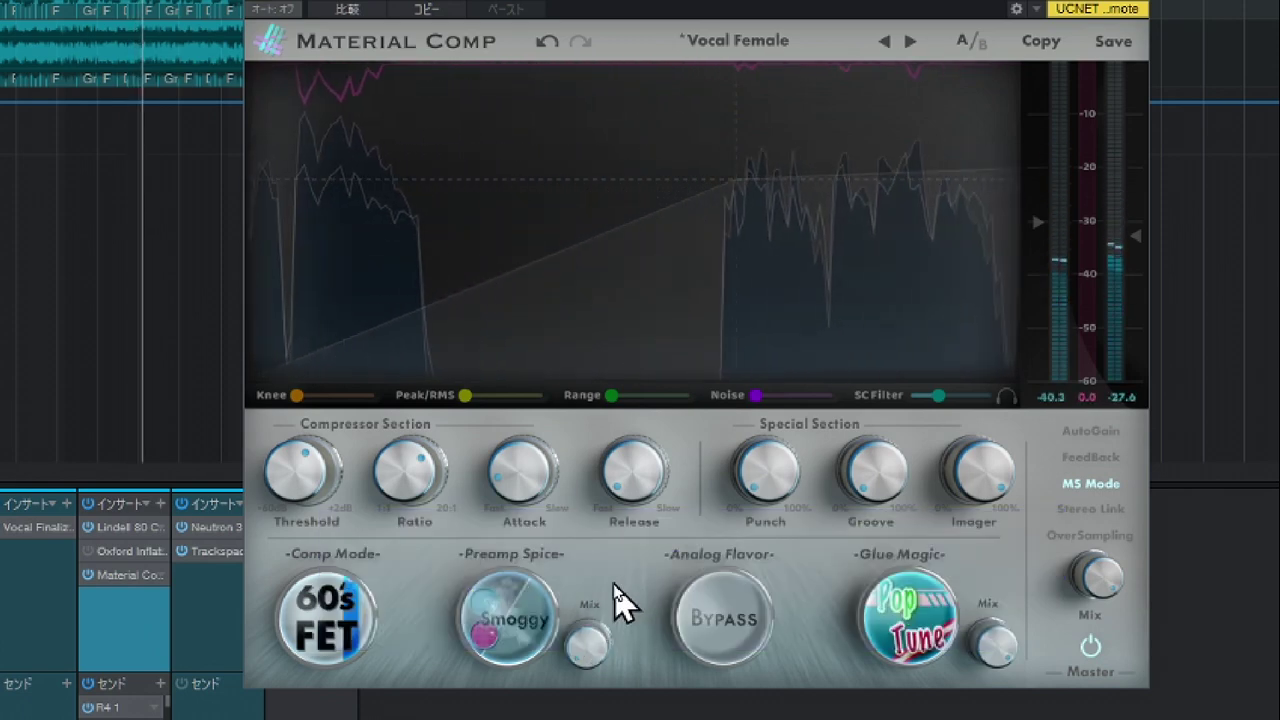
Set Preamp Spice to Class A Cool after trying Analog, Smoggy, Retro Tape, Harmonic and Class A Hot
{"action": "left_click", "coordinate": [508, 618]}
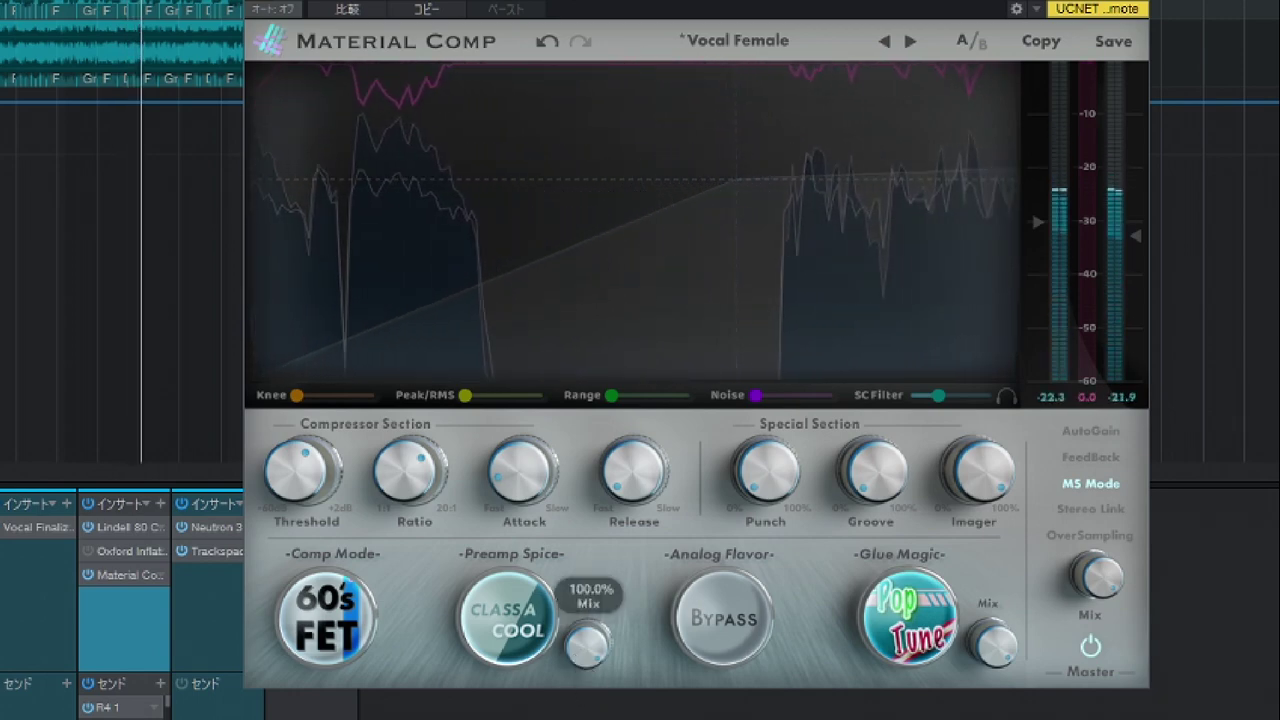
{"action": "left_click", "coordinate": [514, 638]}
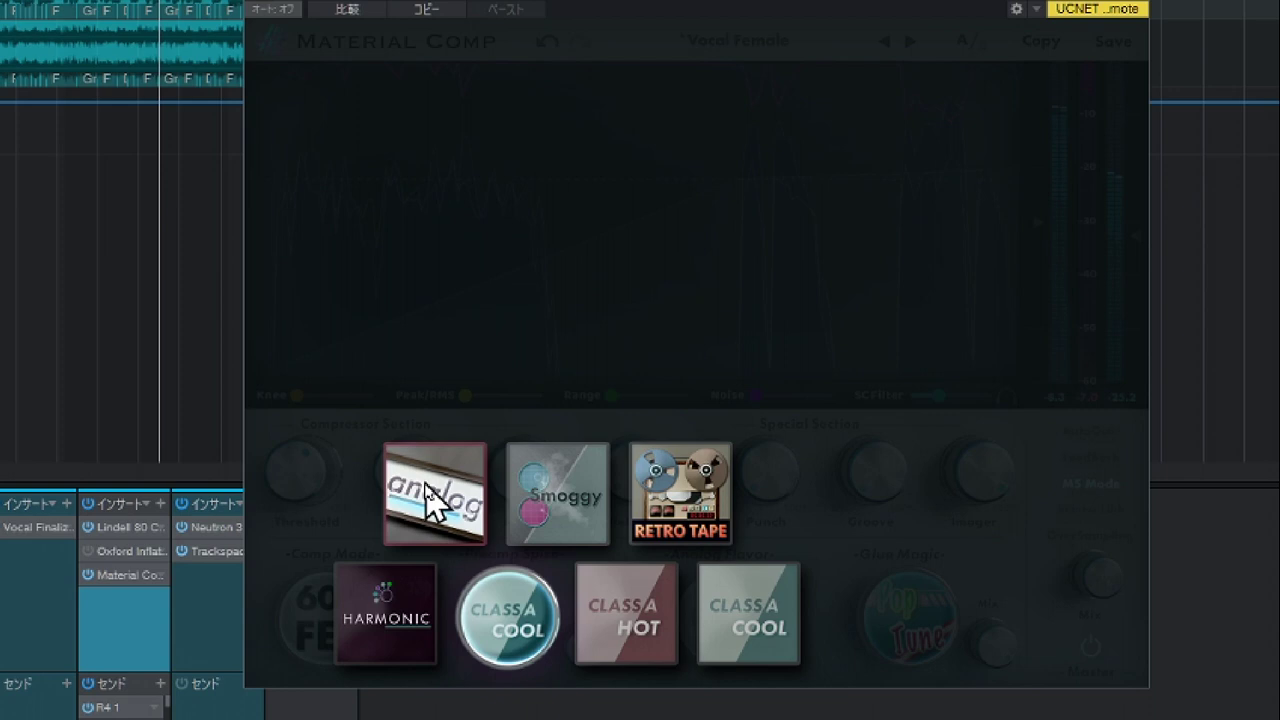
{"action": "left_click", "coordinate": [426, 486]}
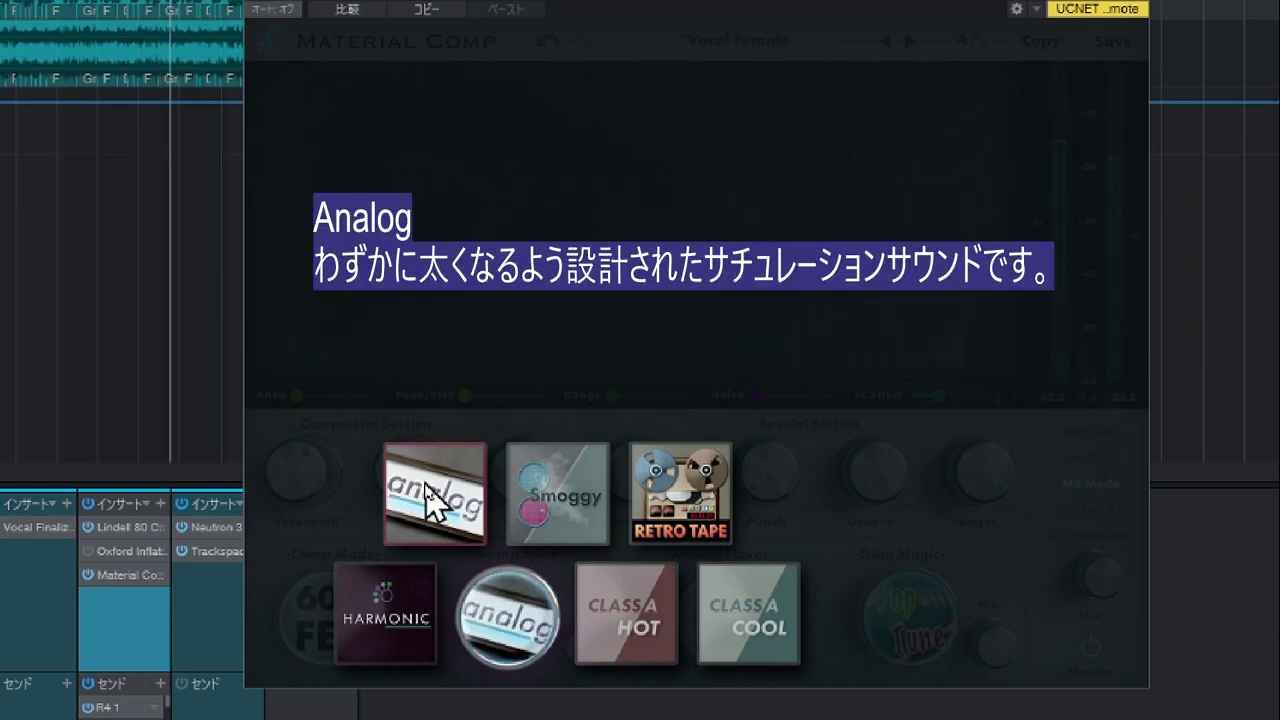
{"action": "left_click", "coordinate": [550, 517]}
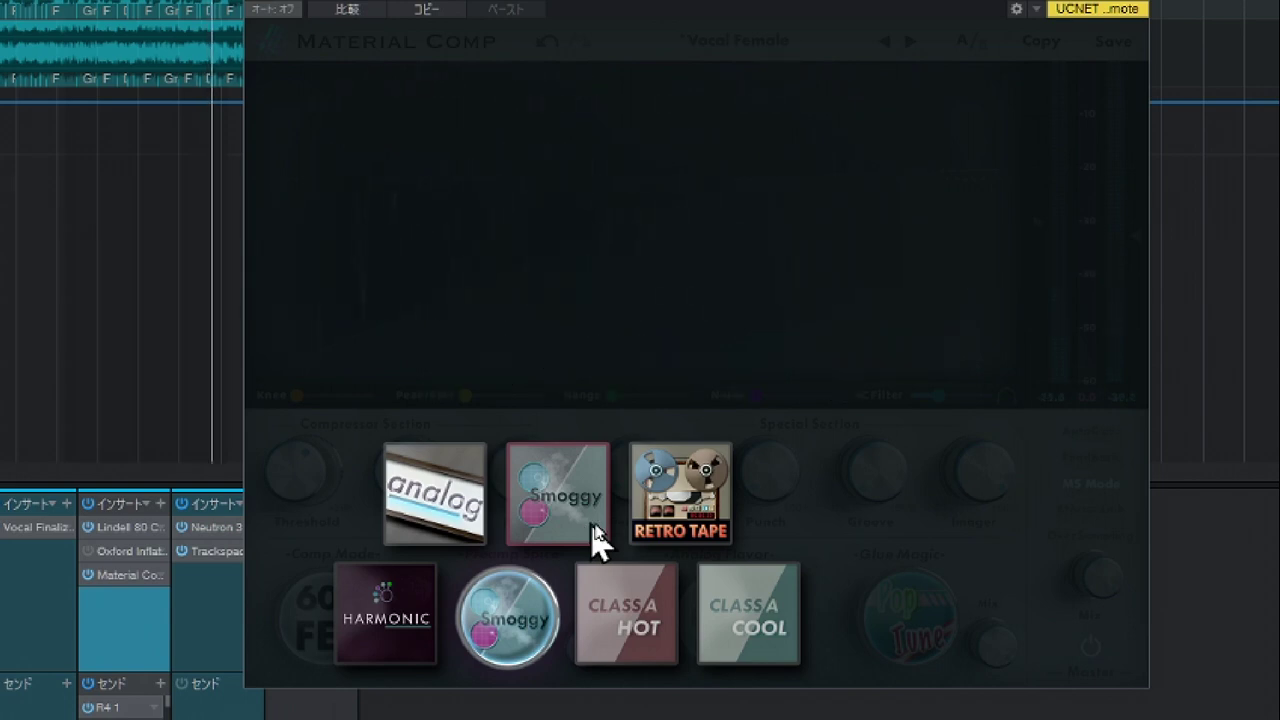
{"action": "left_click", "coordinate": [683, 522]}
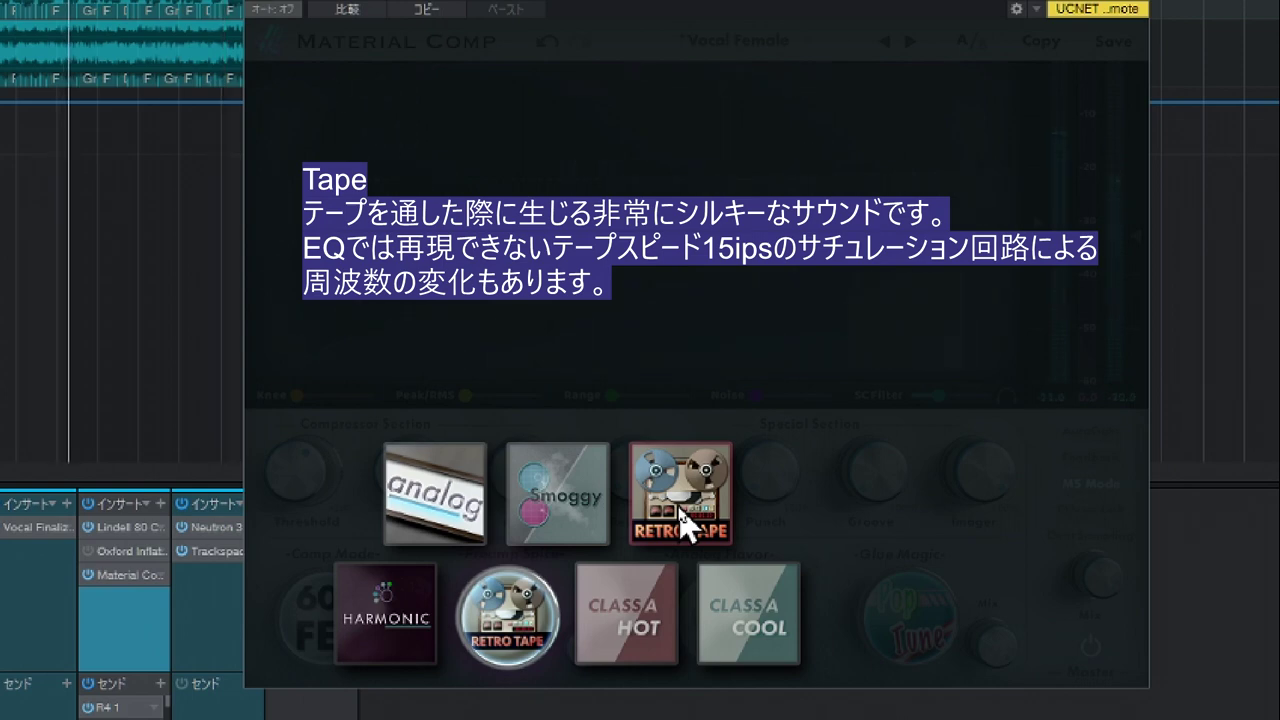
{"action": "left_click", "coordinate": [398, 635]}
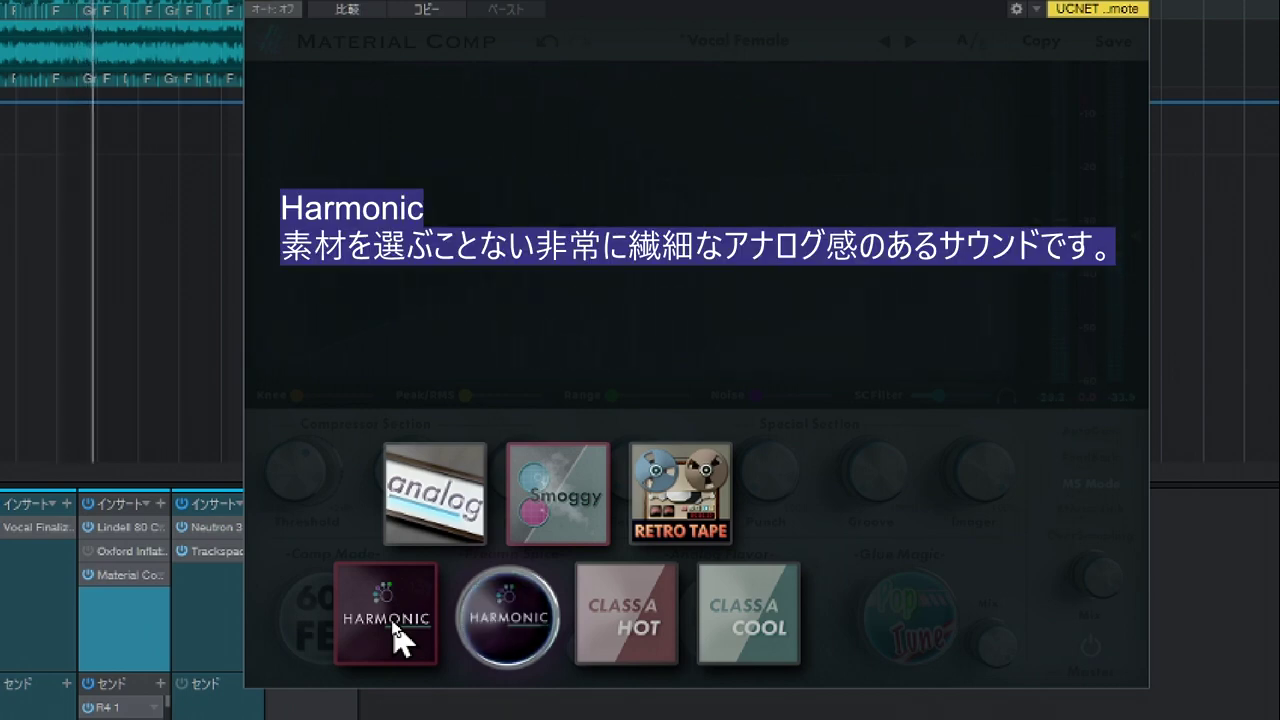
{"action": "left_click", "coordinate": [628, 630]}
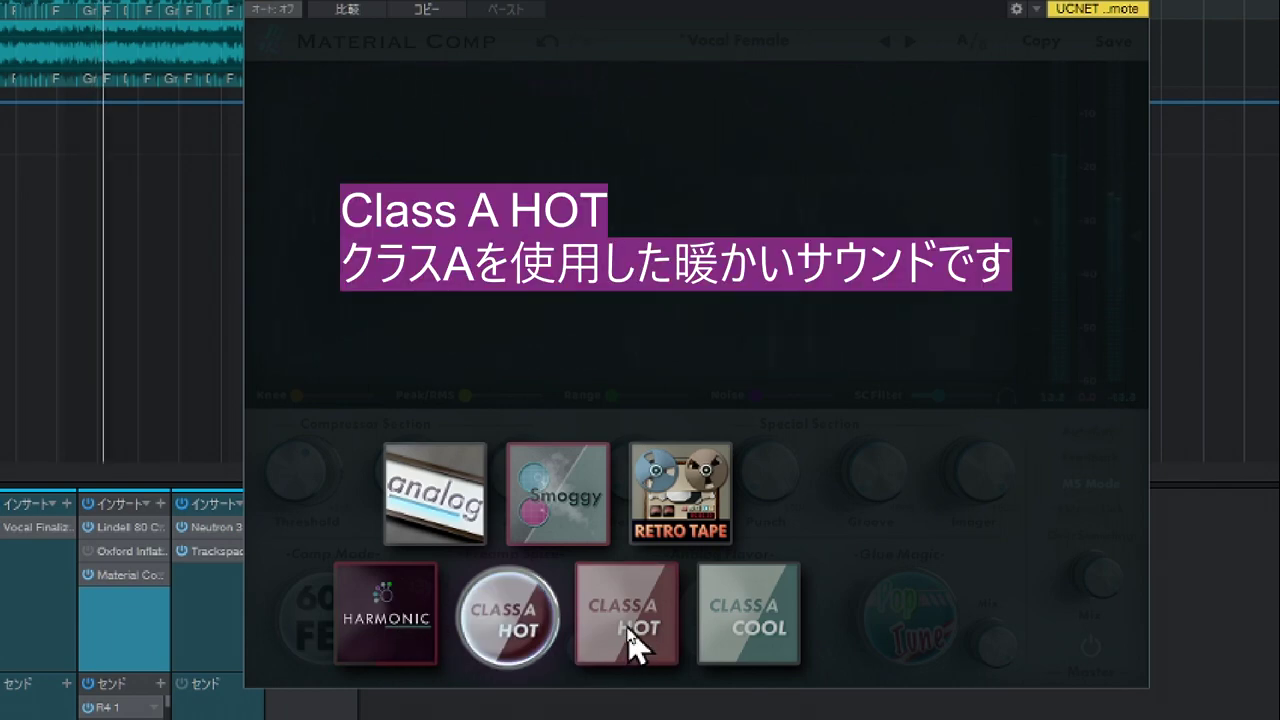
{"action": "left_click", "coordinate": [750, 642]}
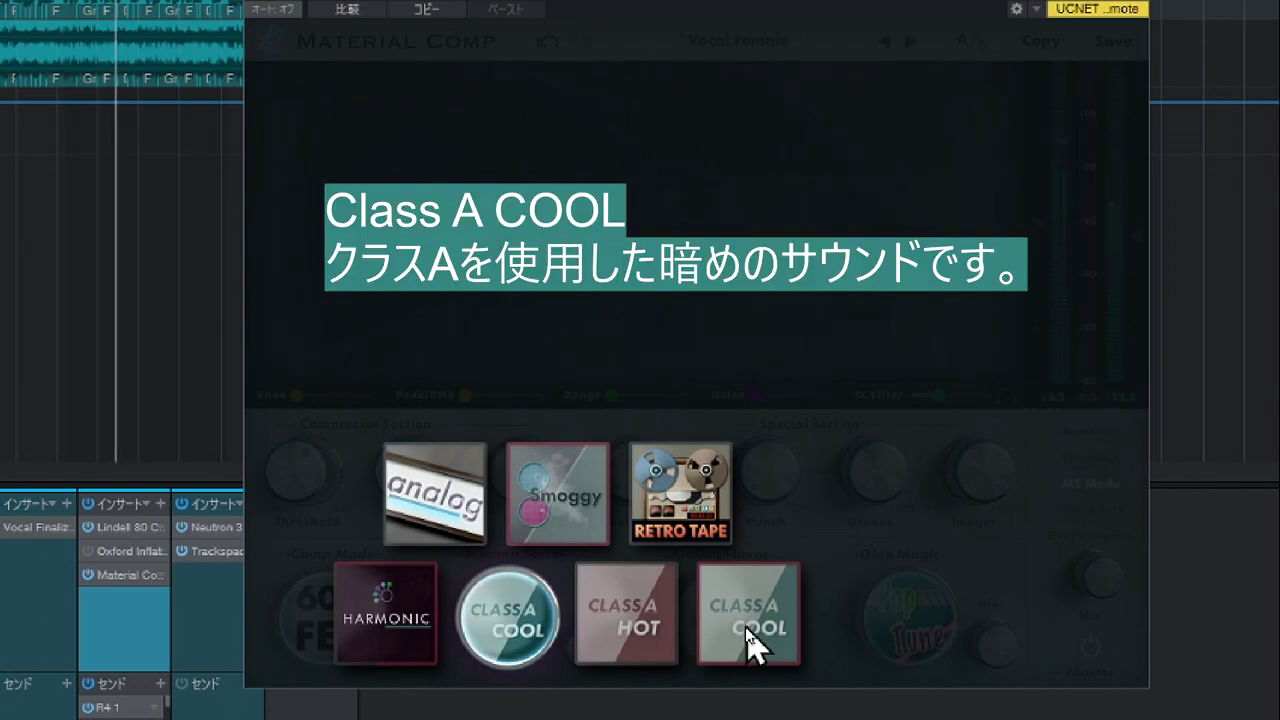
{"action": "left_click", "coordinate": [508, 630]}
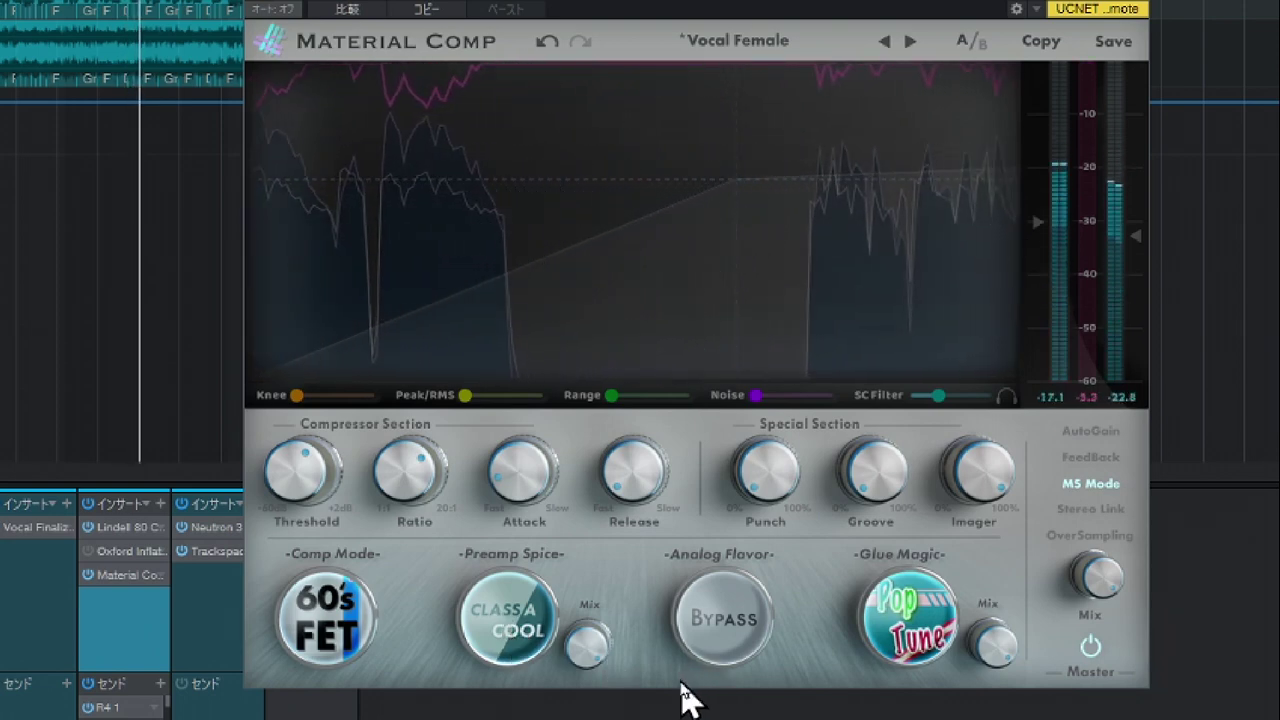
Try N-Type, S-Type, USA Console, British Green, Cheep Console, Rich Buffer, Analog+ and 60's Surf as the Analog Flavor, and return it to Bypass
{"action": "left_click", "coordinate": [719, 625]}
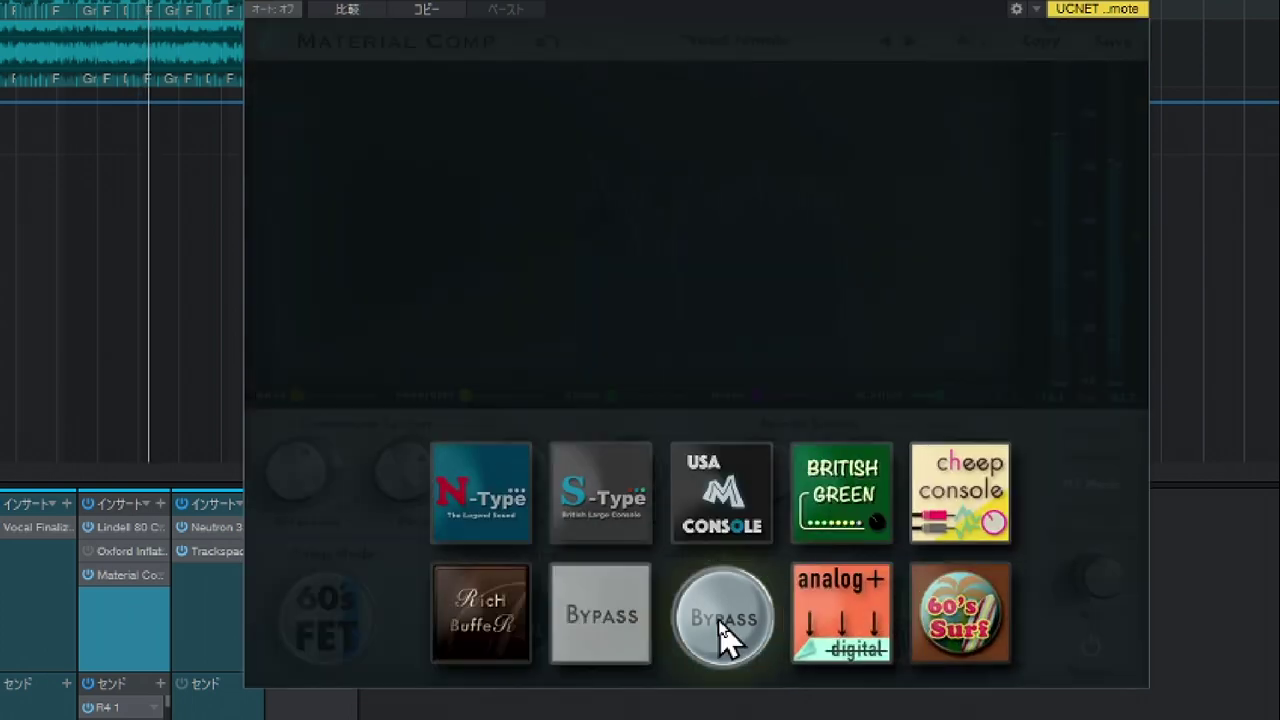
{"action": "left_click", "coordinate": [474, 510]}
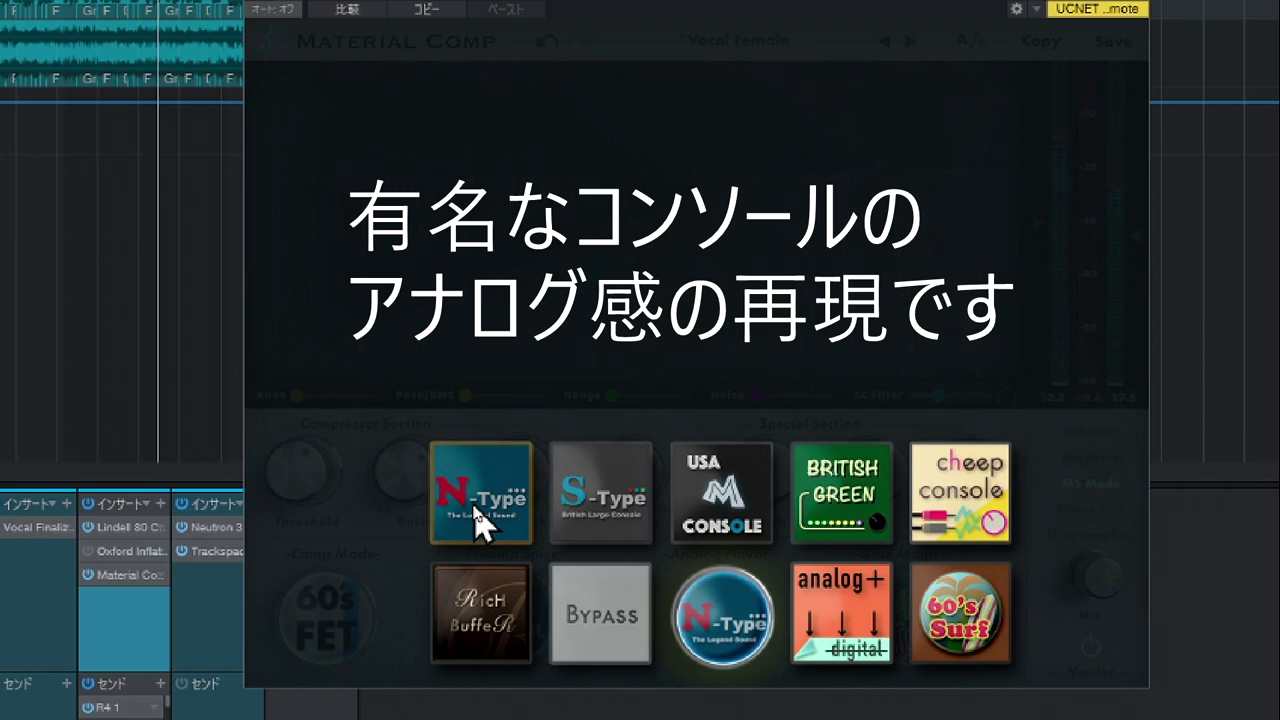
{"action": "left_click", "coordinate": [580, 508]}
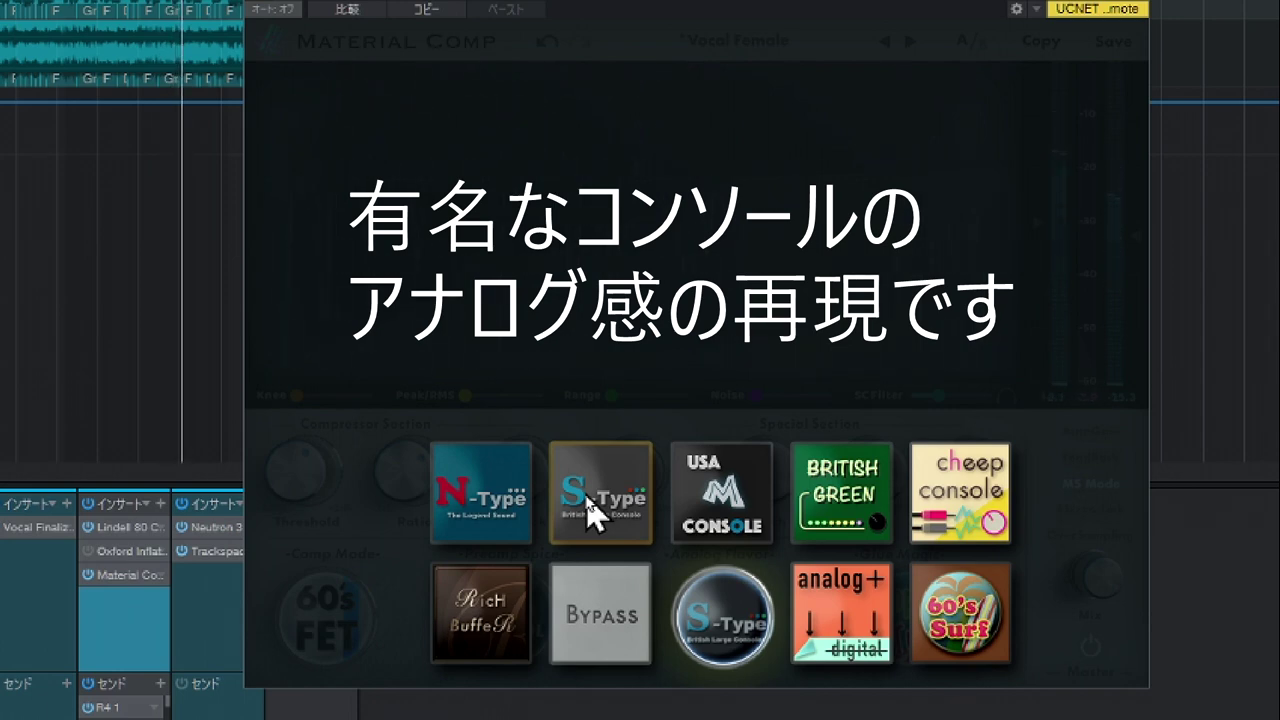
{"action": "left_click", "coordinate": [745, 515]}
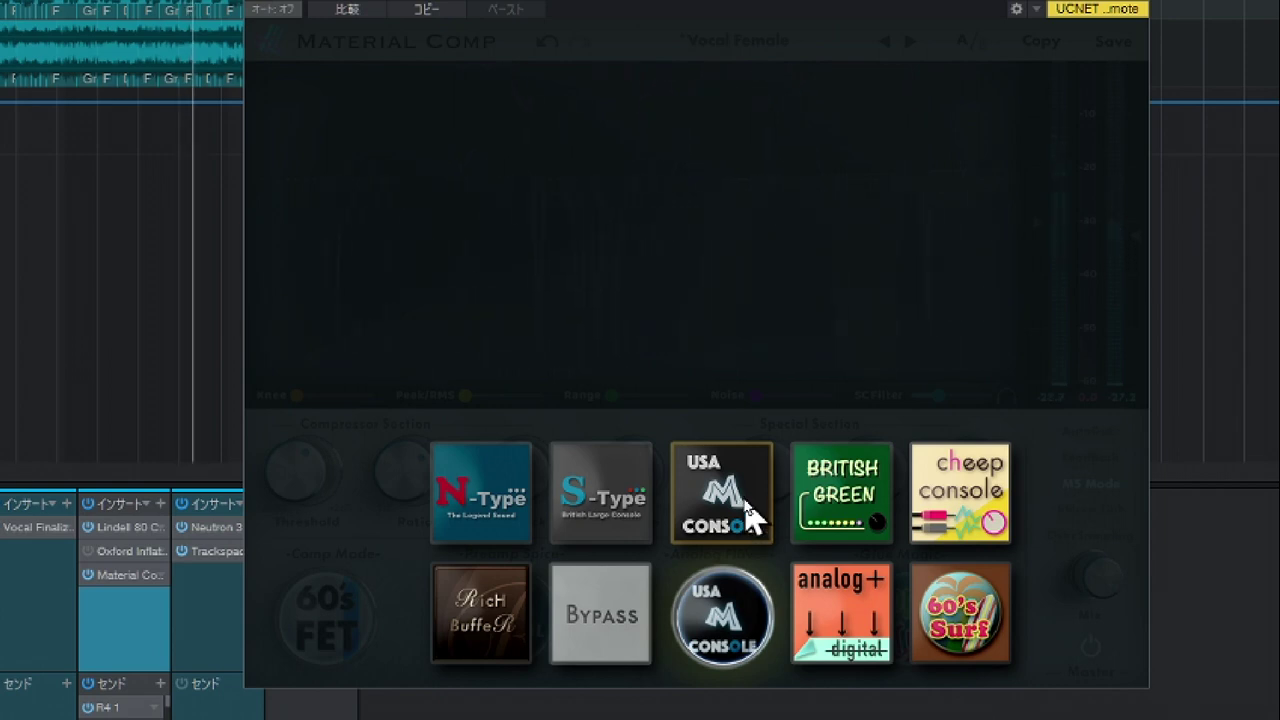
{"action": "left_click", "coordinate": [840, 518]}
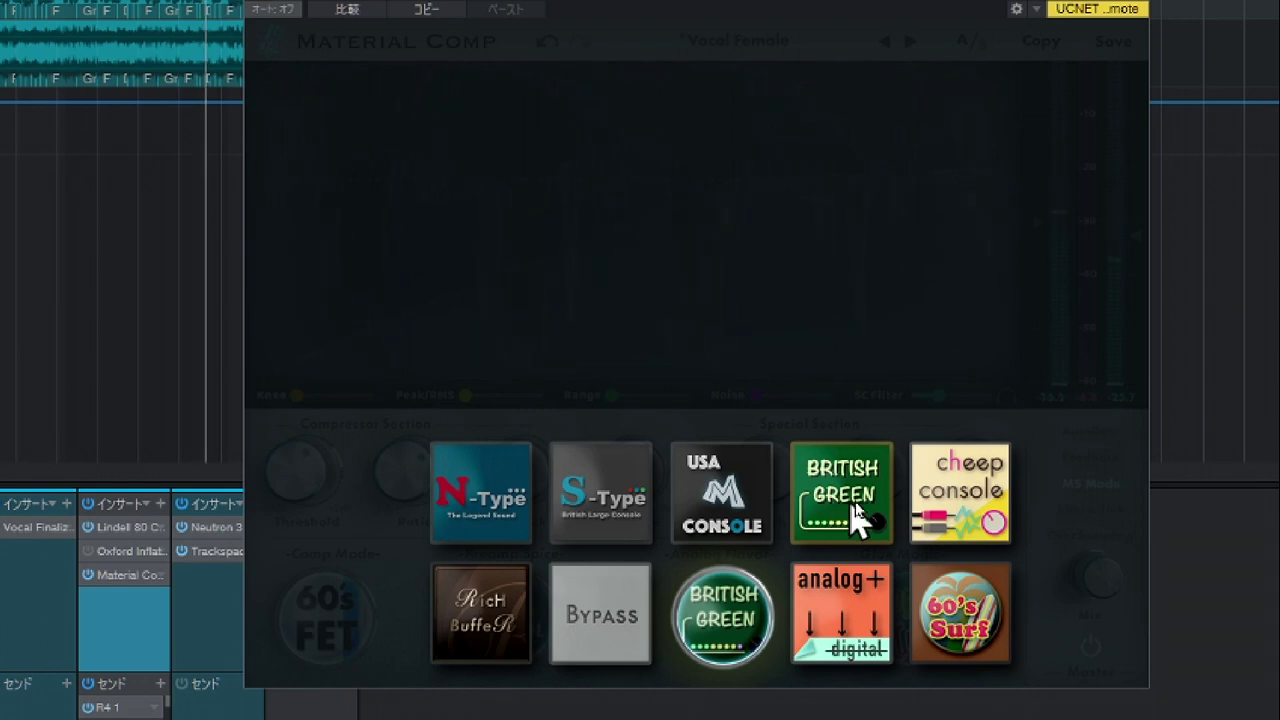
{"action": "left_click", "coordinate": [975, 522]}
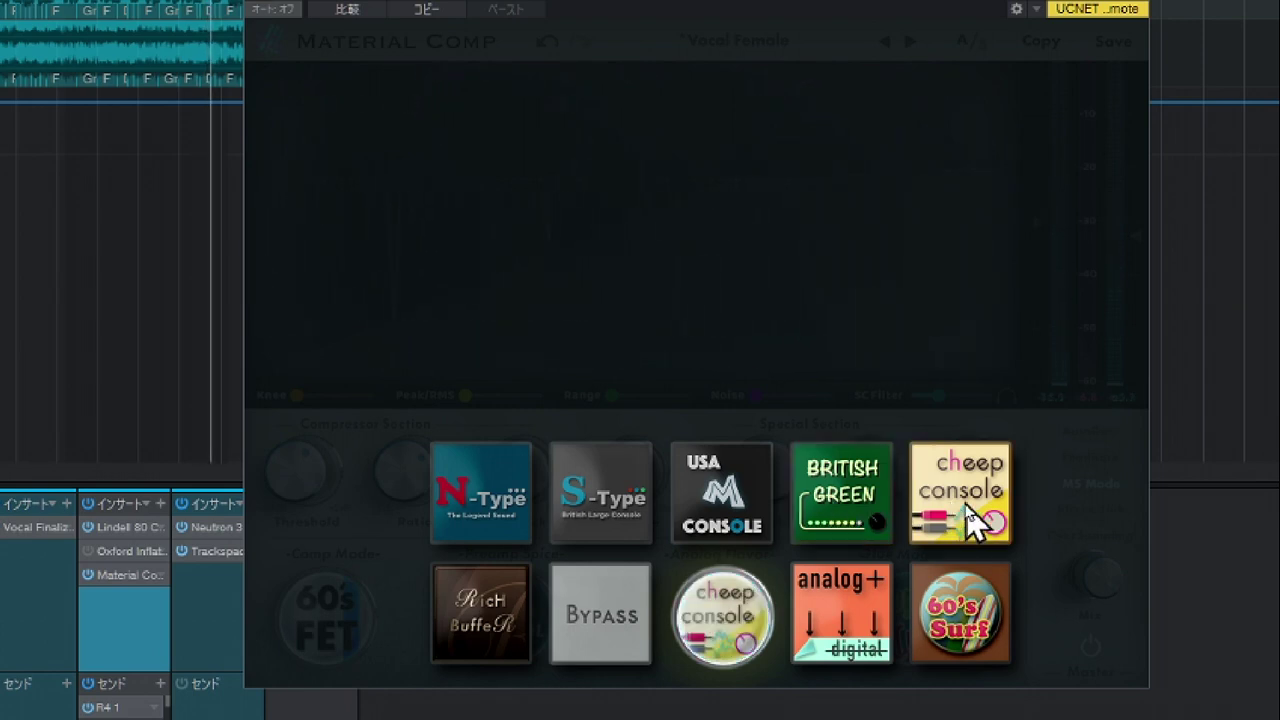
{"action": "left_click", "coordinate": [497, 655]}
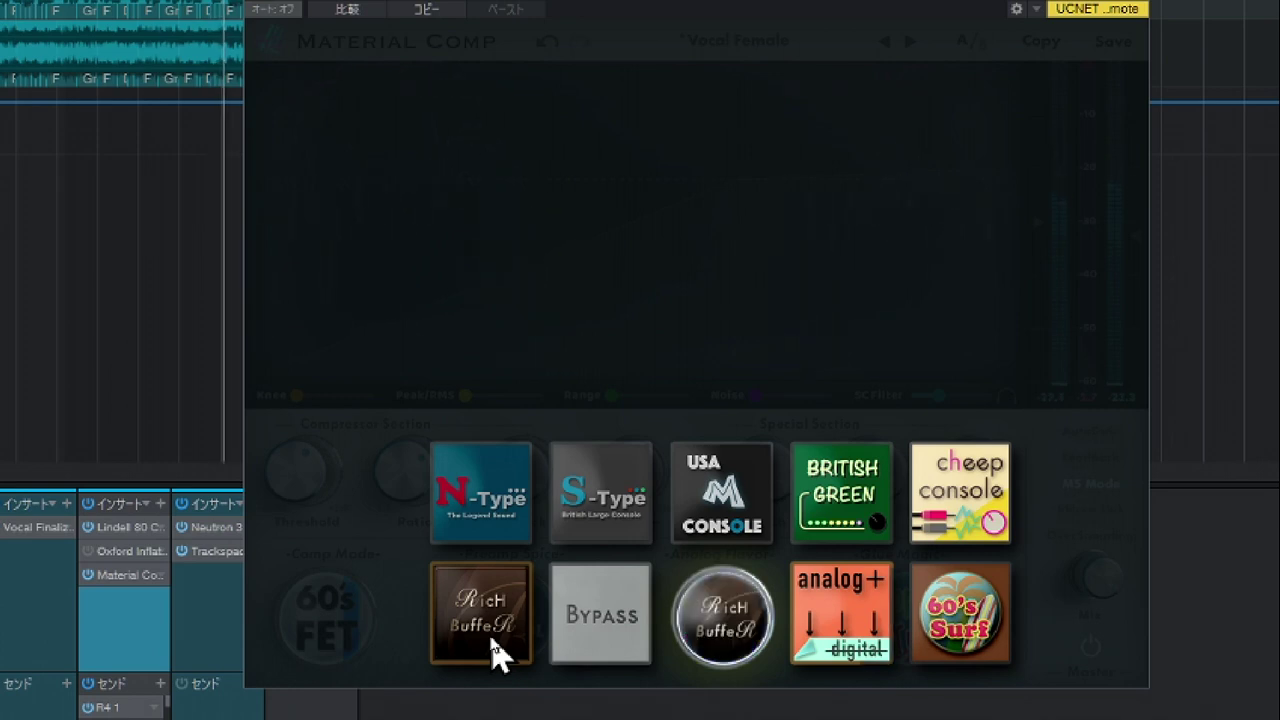
{"action": "left_click", "coordinate": [870, 632]}
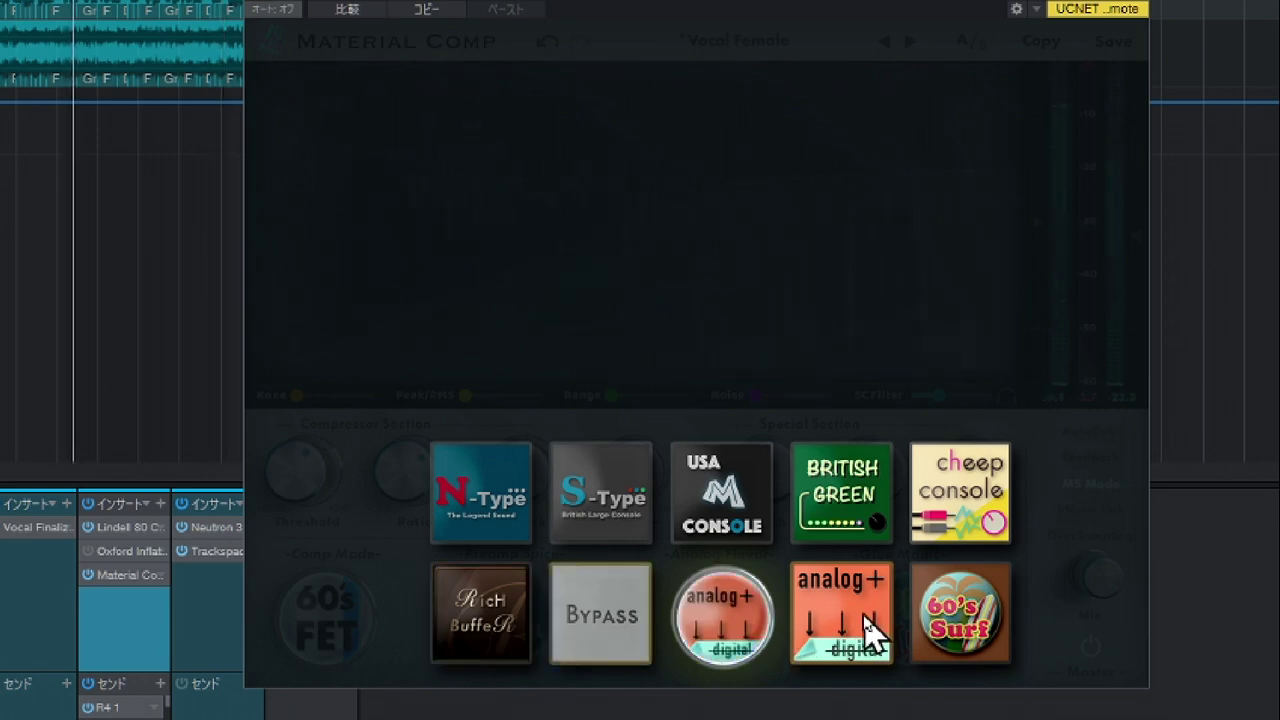
{"action": "left_click", "coordinate": [950, 615]}
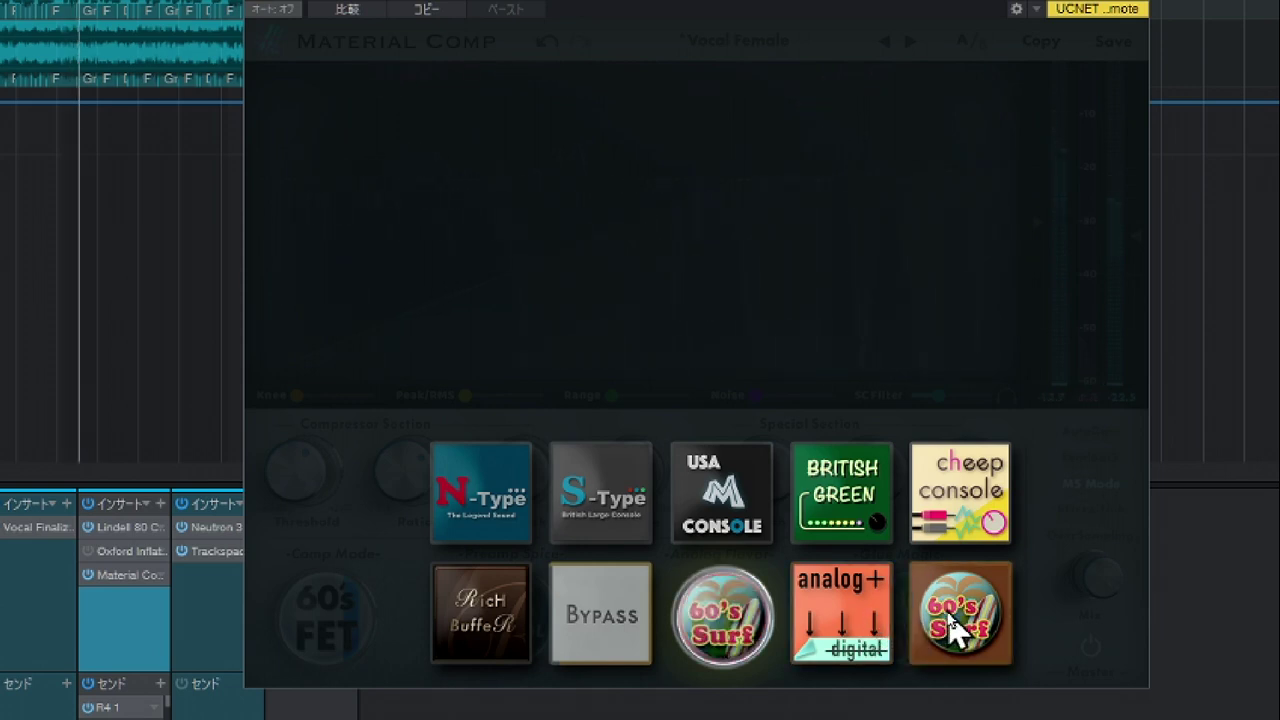
{"action": "left_click", "coordinate": [598, 632]}
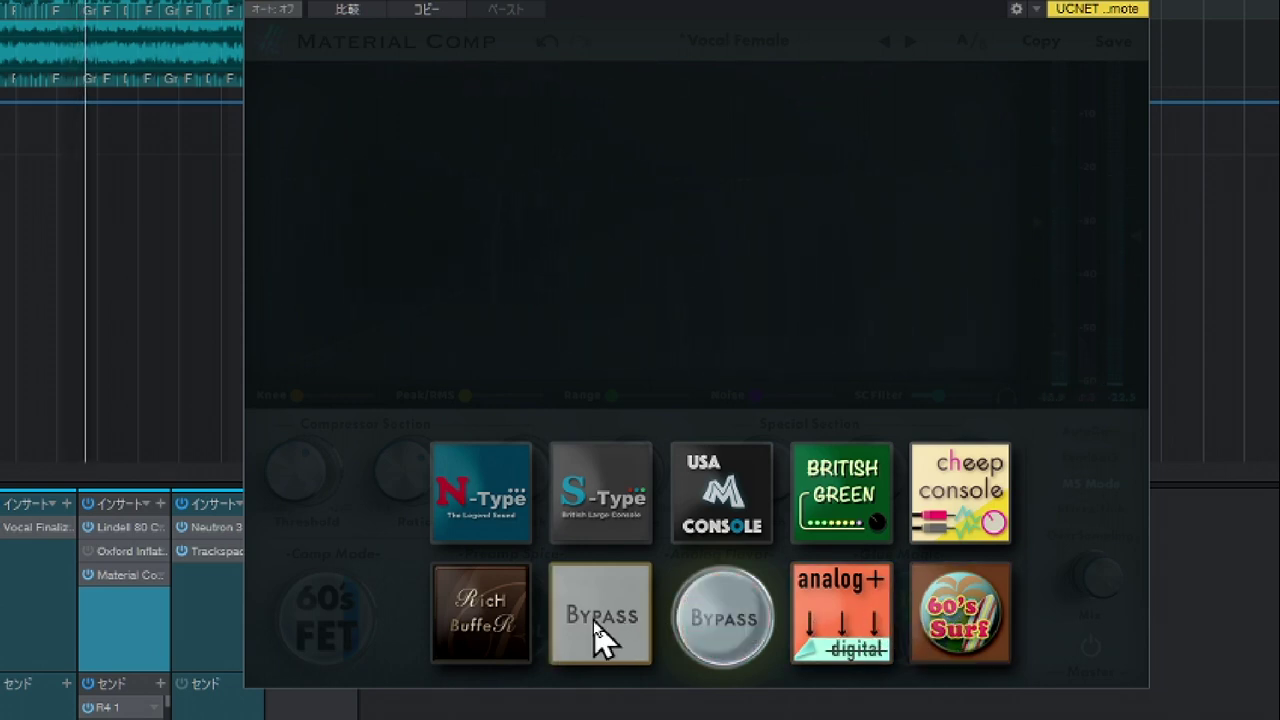
{"action": "left_click", "coordinate": [700, 616]}
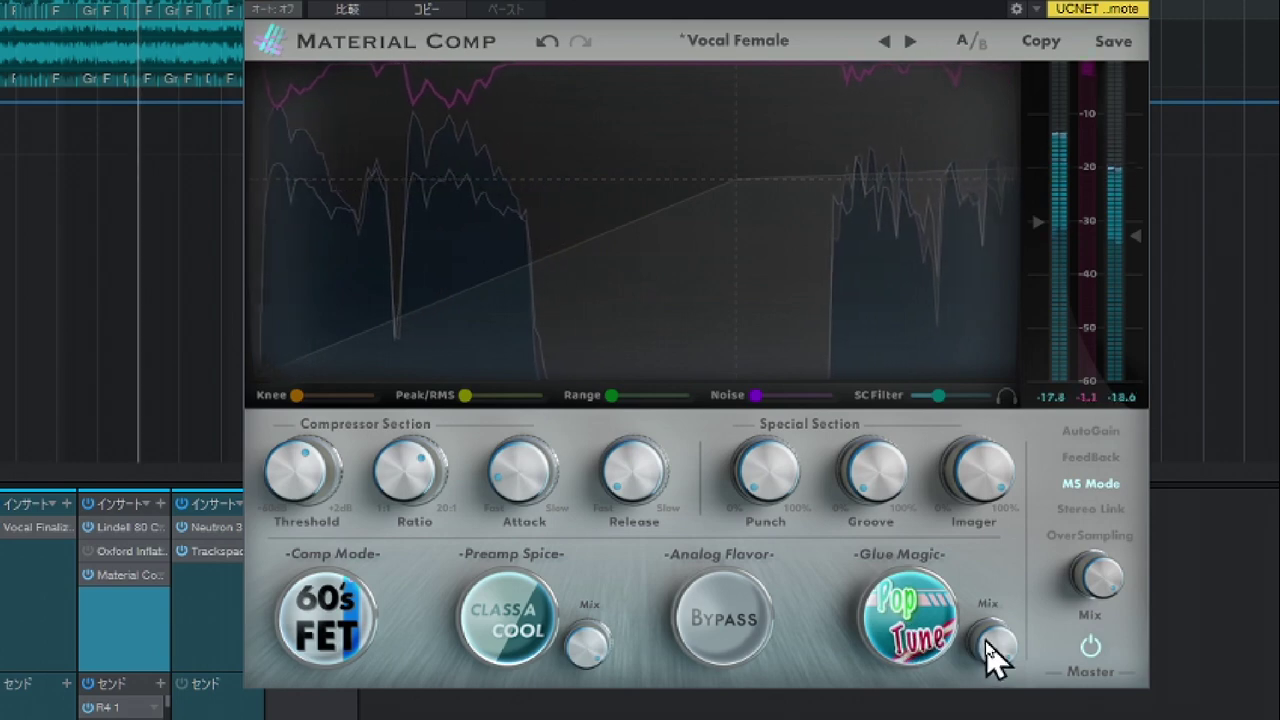
Set Glue Magic to Bass Deep
{"action": "left_click_drag", "start_coordinate": [990, 649], "coordinate": [990, 650]}
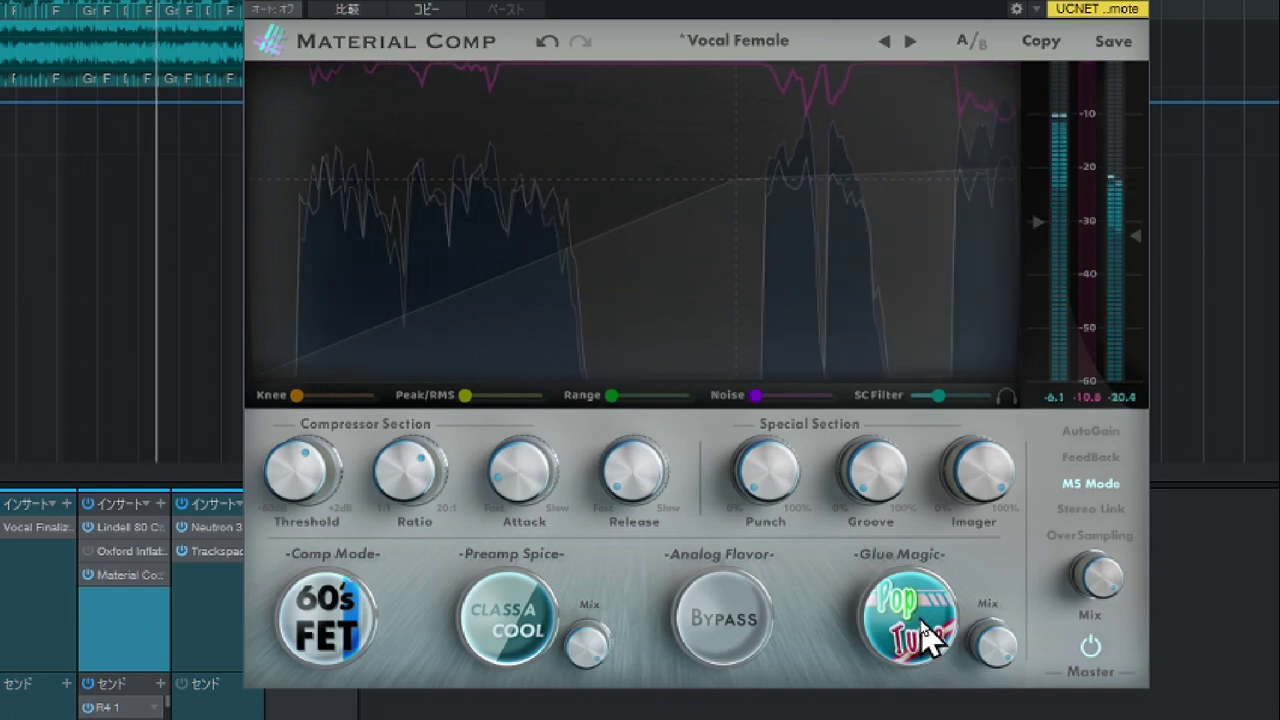
{"action": "left_click", "coordinate": [928, 634]}
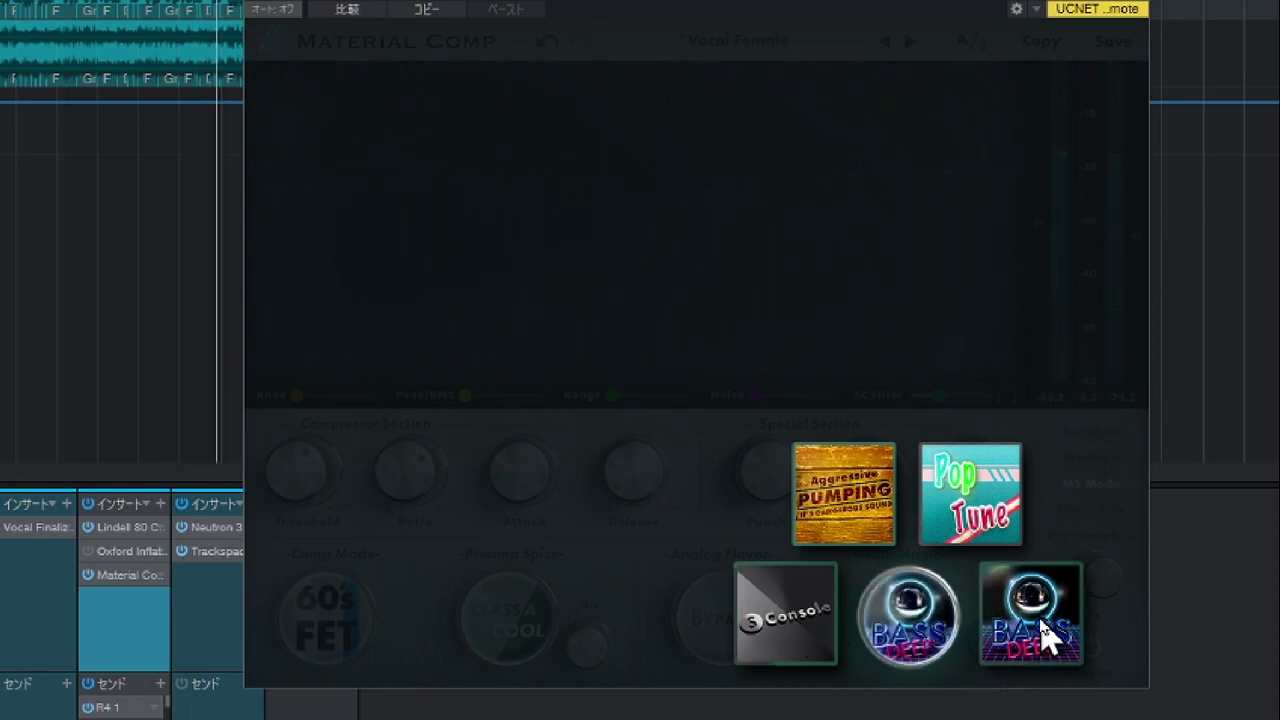
{"action": "left_click", "coordinate": [897, 620]}
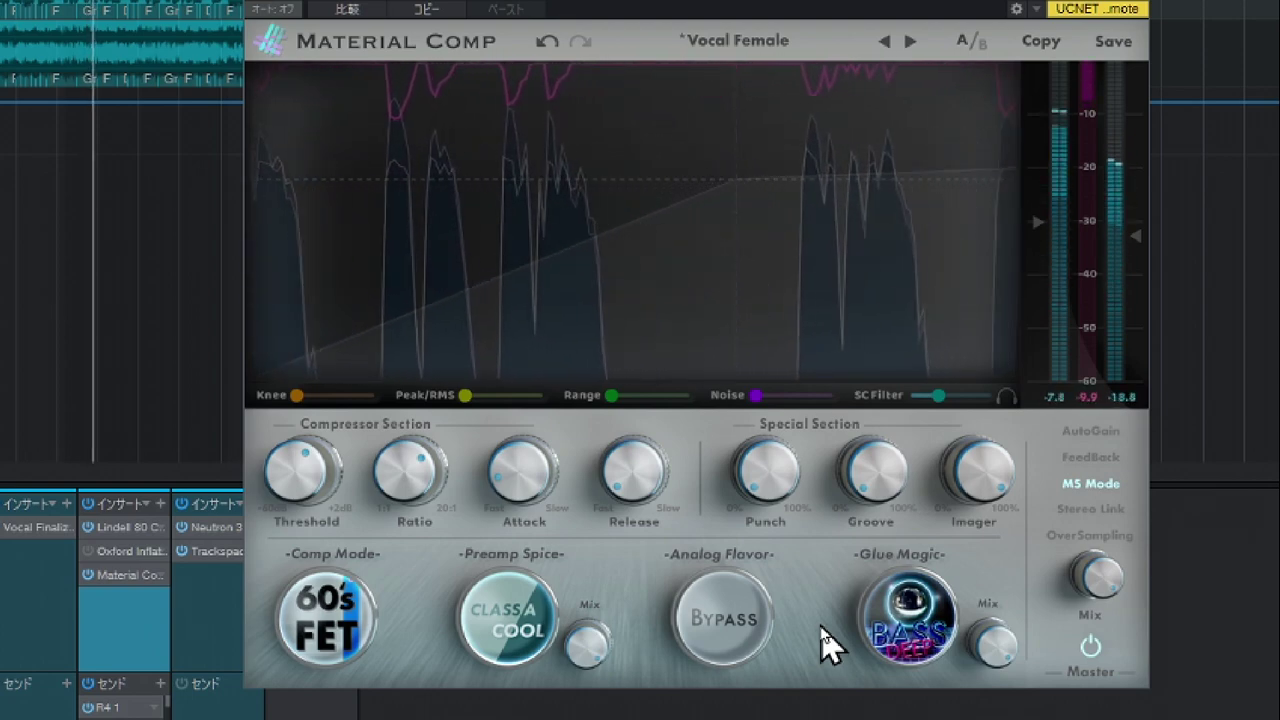
Raise Punch to about halfway and set Knee slightly above the middle of its range
{"action": "left_click_drag", "start_coordinate": [783, 490], "coordinate": [783, 422]}
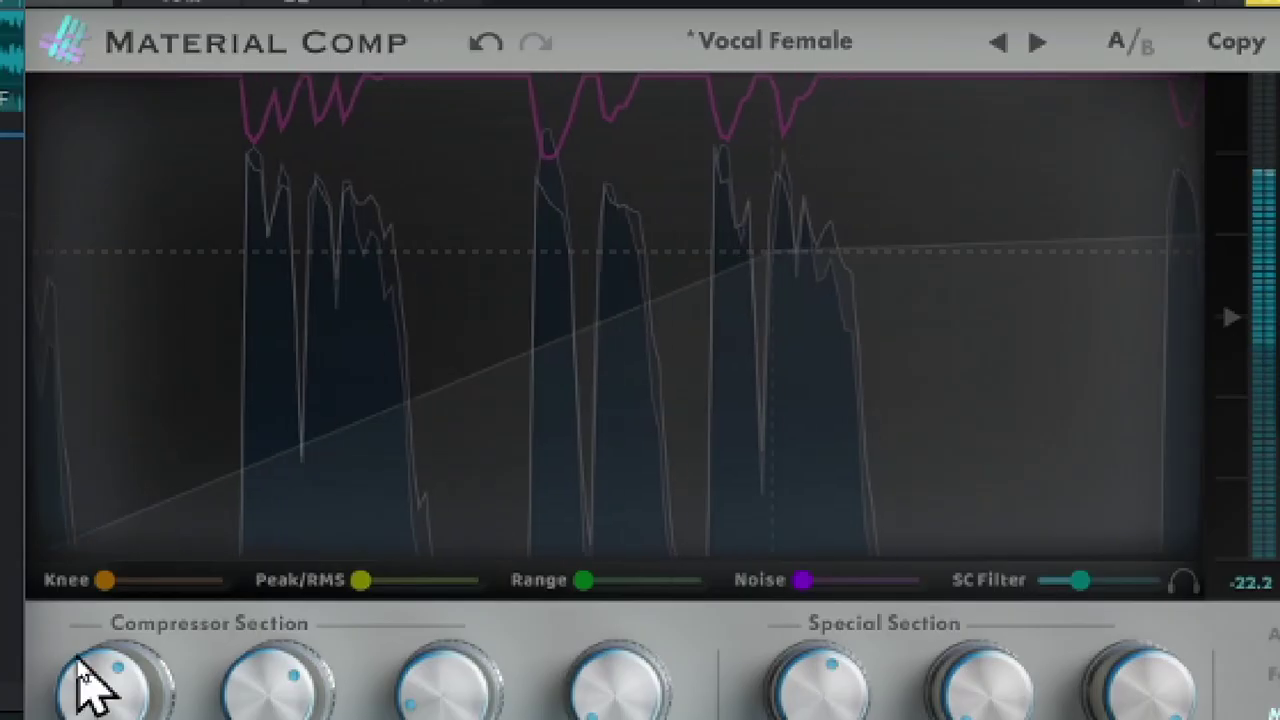
{"action": "left_click_drag", "start_coordinate": [110, 588], "coordinate": [173, 580]}
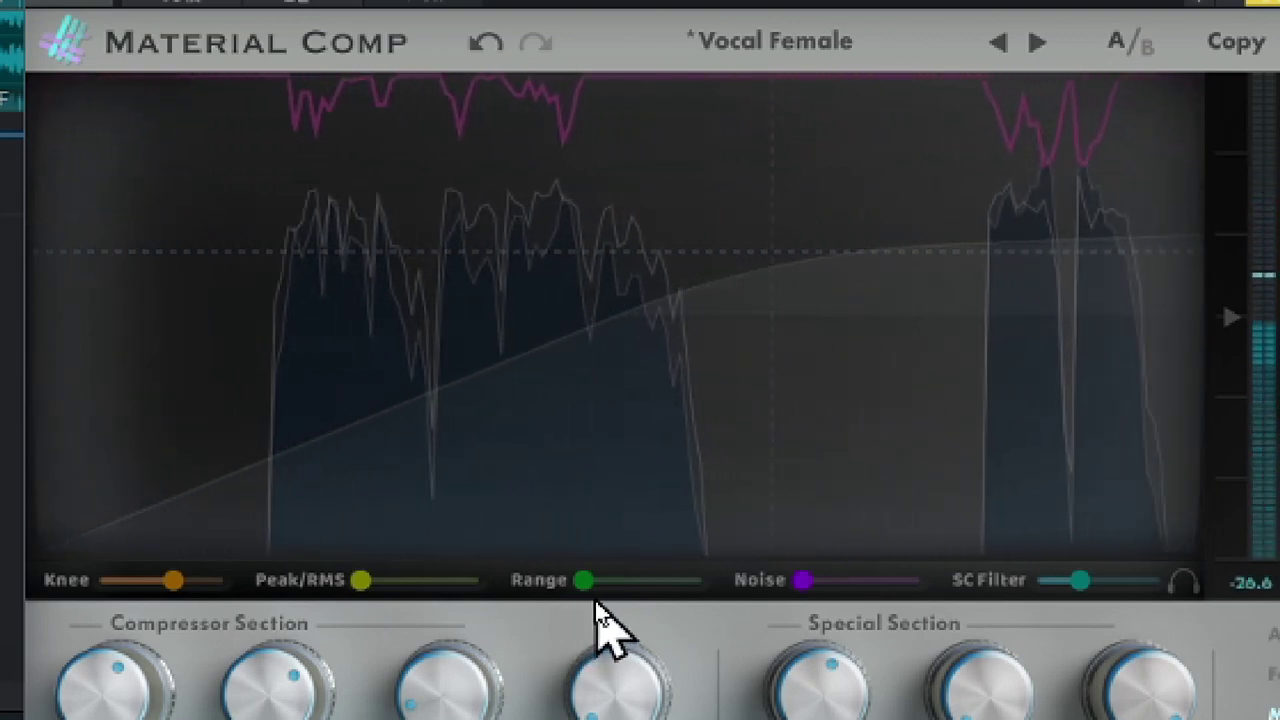
Set Range to about a third of its travel after trying -14.7 dB, -7.8 dB and nearly full travel
{"action": "left_click_drag", "start_coordinate": [587, 581], "coordinate": [673, 580]}
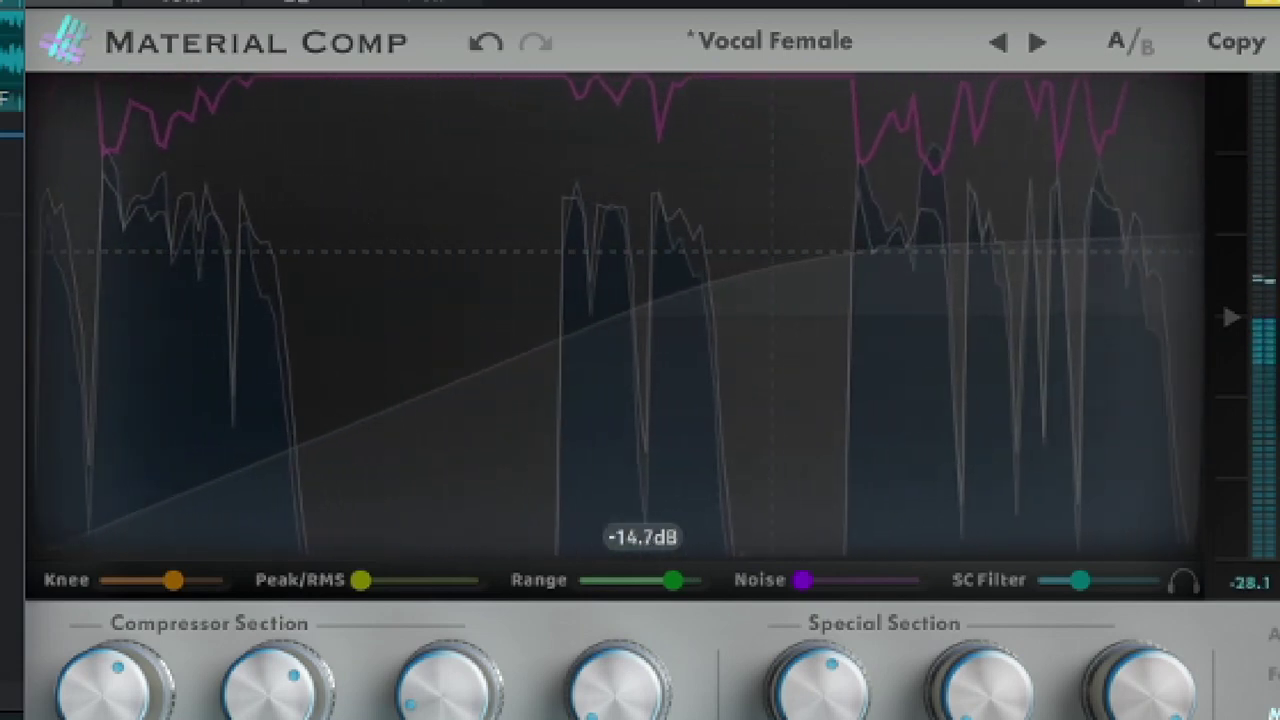
{"action": "left_click_drag", "start_coordinate": [673, 580], "coordinate": [688, 580]}
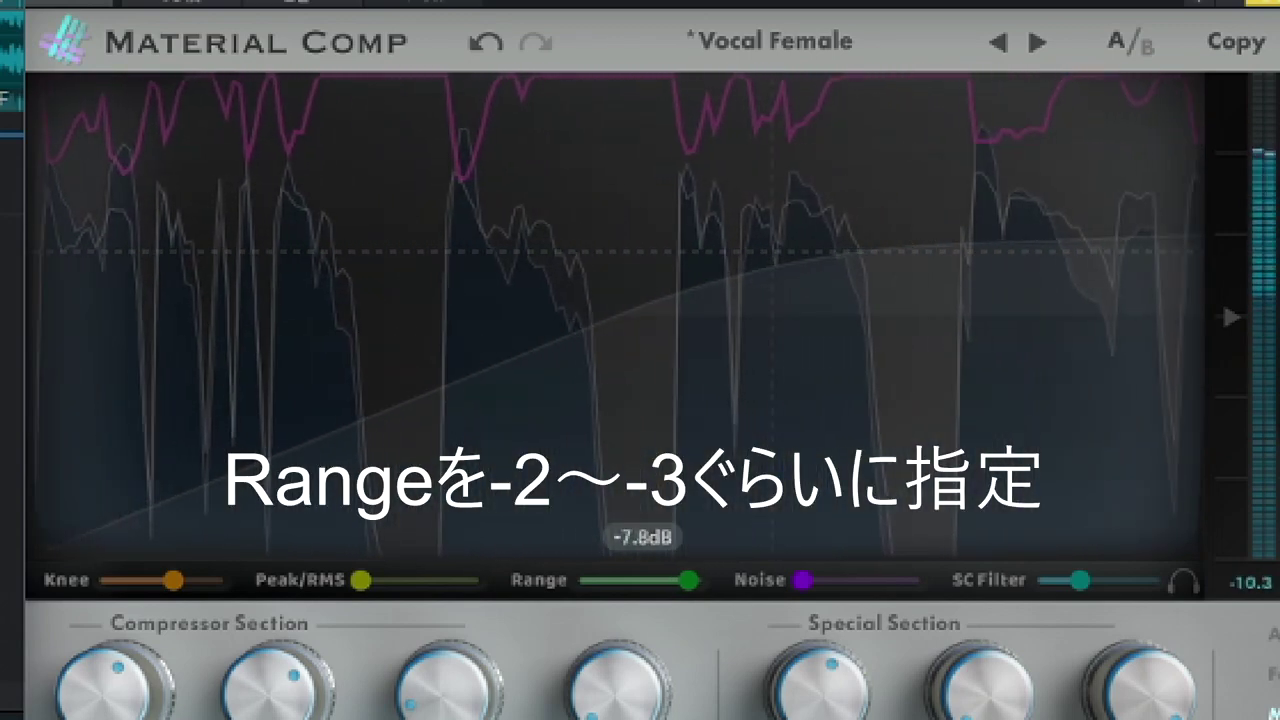
{"action": "left_click_drag", "start_coordinate": [688, 580], "coordinate": [702, 580]}
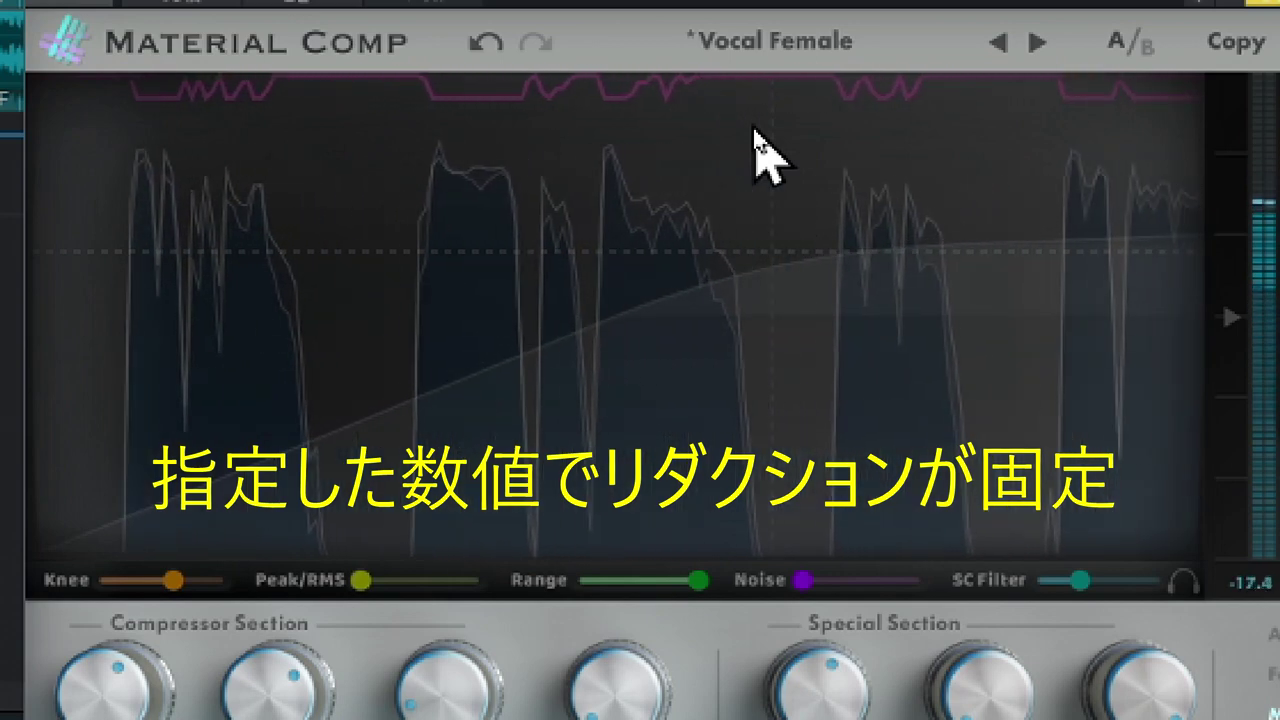
{"action": "left_click_drag", "start_coordinate": [695, 578], "coordinate": [628, 578]}
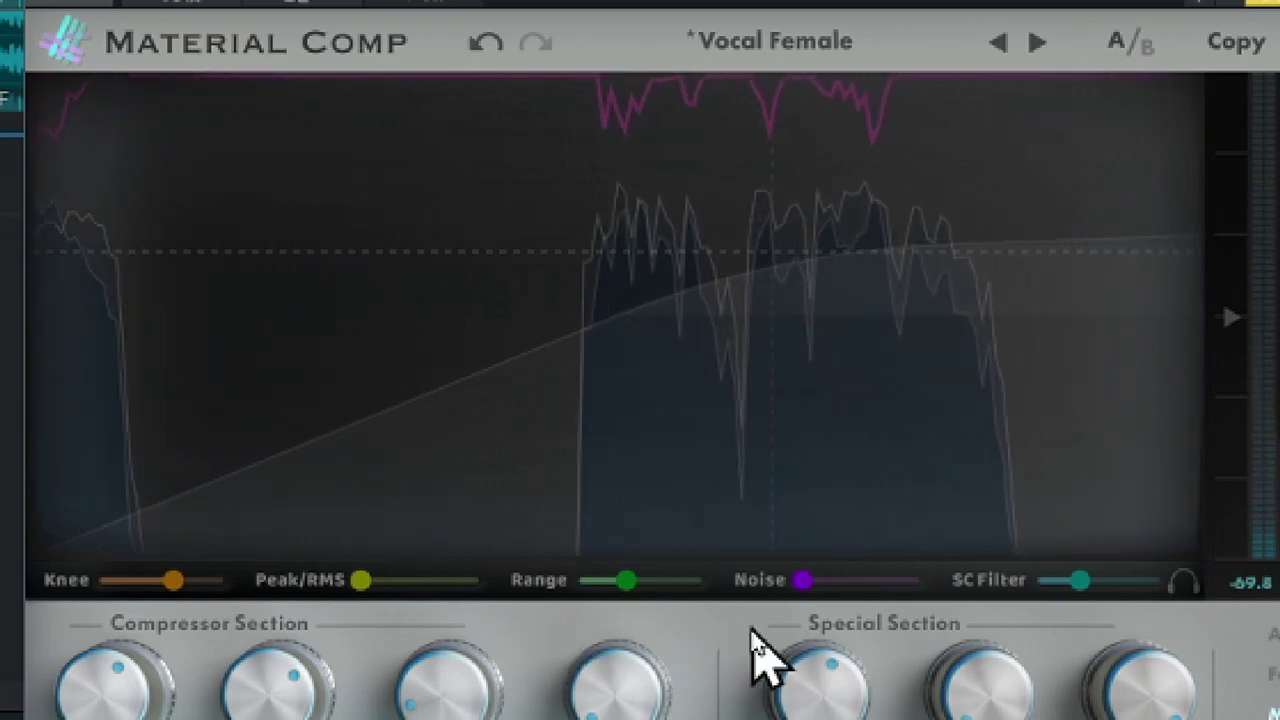
Try Noise at its maximum and return it to minimum, and raise the SC Filter slightly after trying 433 Hz
{"action": "left_click_drag", "start_coordinate": [806, 588], "coordinate": [920, 588]}
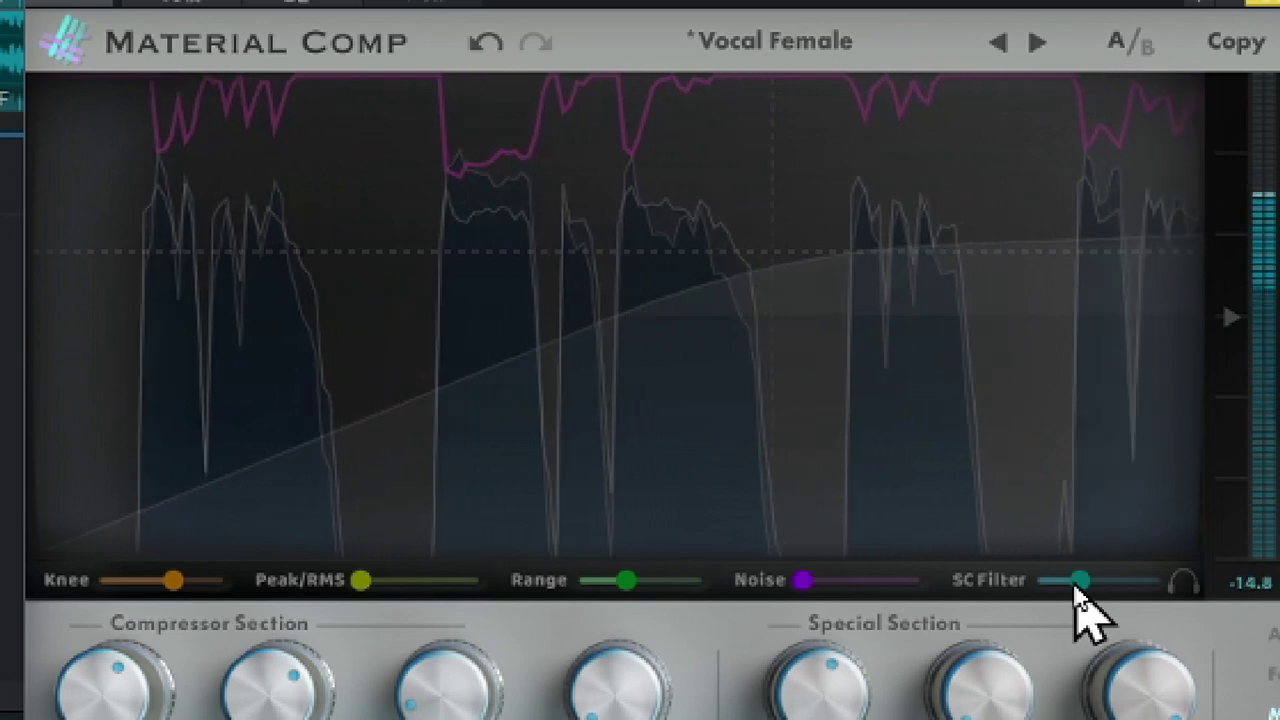
{"action": "mouse_move", "coordinate": [1079, 588]}
{"action": "left_mouse_down"}
{"action": "mouse_move", "coordinate": [1131, 585]}
{"action": "mouse_move", "coordinate": [1100, 585]}
{"action": "left_mouse_up"}
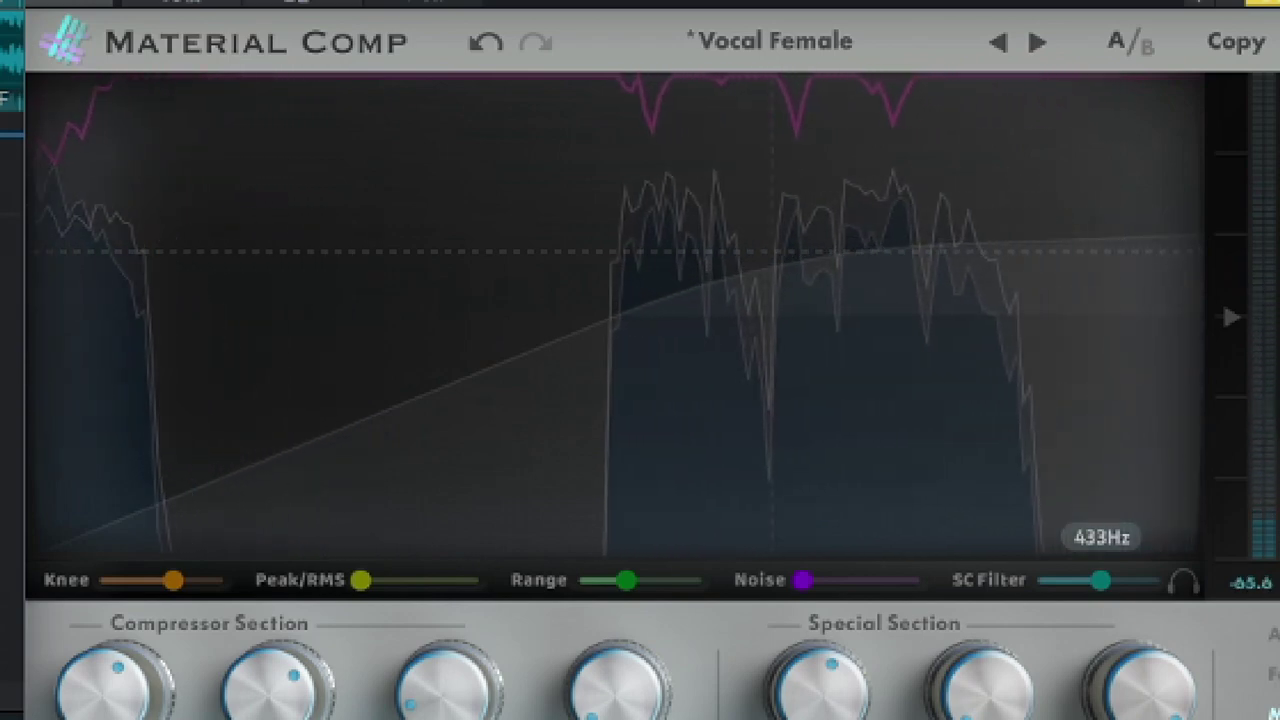
{"action": "left_click_drag", "start_coordinate": [1099, 580], "coordinate": [1085, 580]}
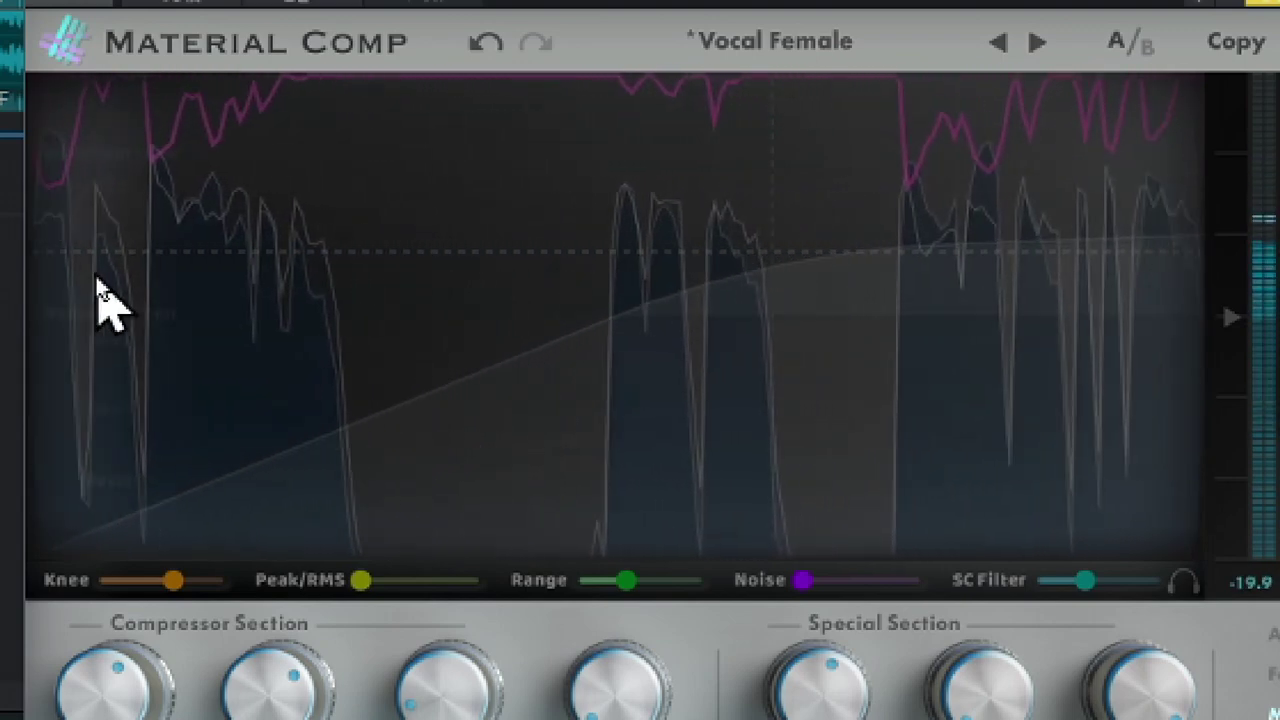
Change the display's waveform color to maroon and its reduction color to yellow
{"action": "mouse_move", "coordinate": [63, 300]}
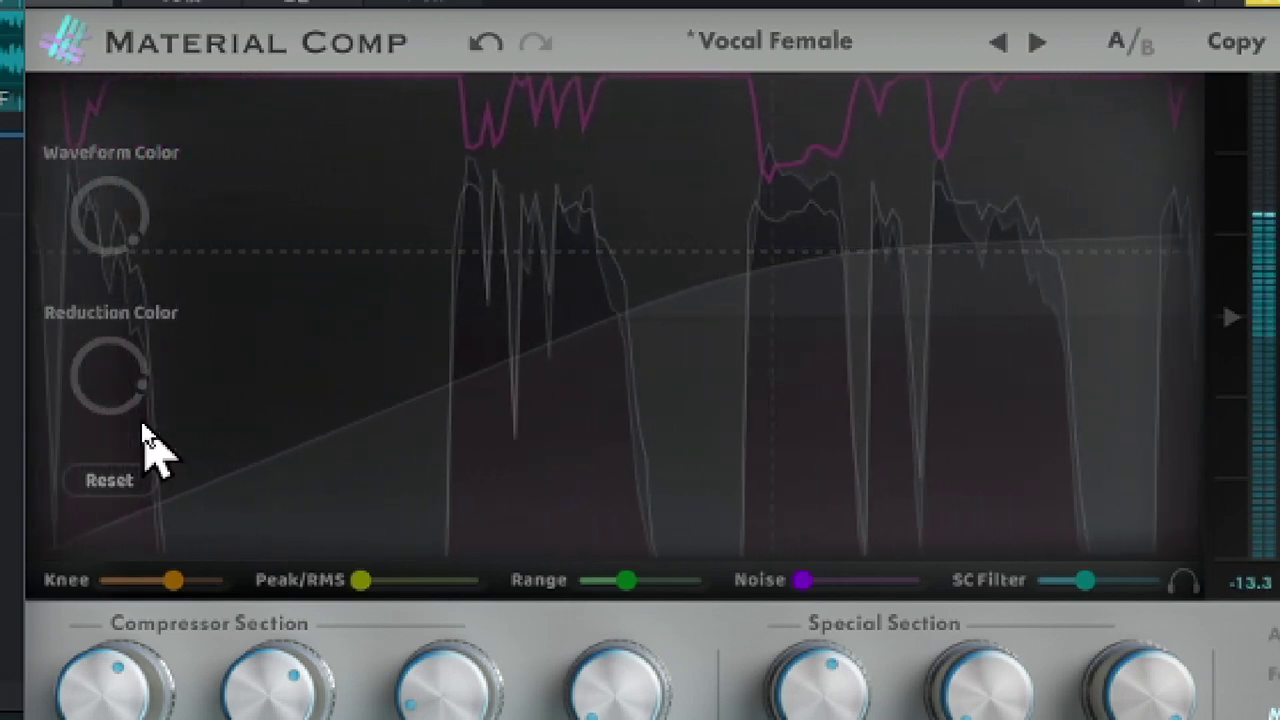
{"action": "left_click_drag", "start_coordinate": [98, 386], "coordinate": [98, 260]}
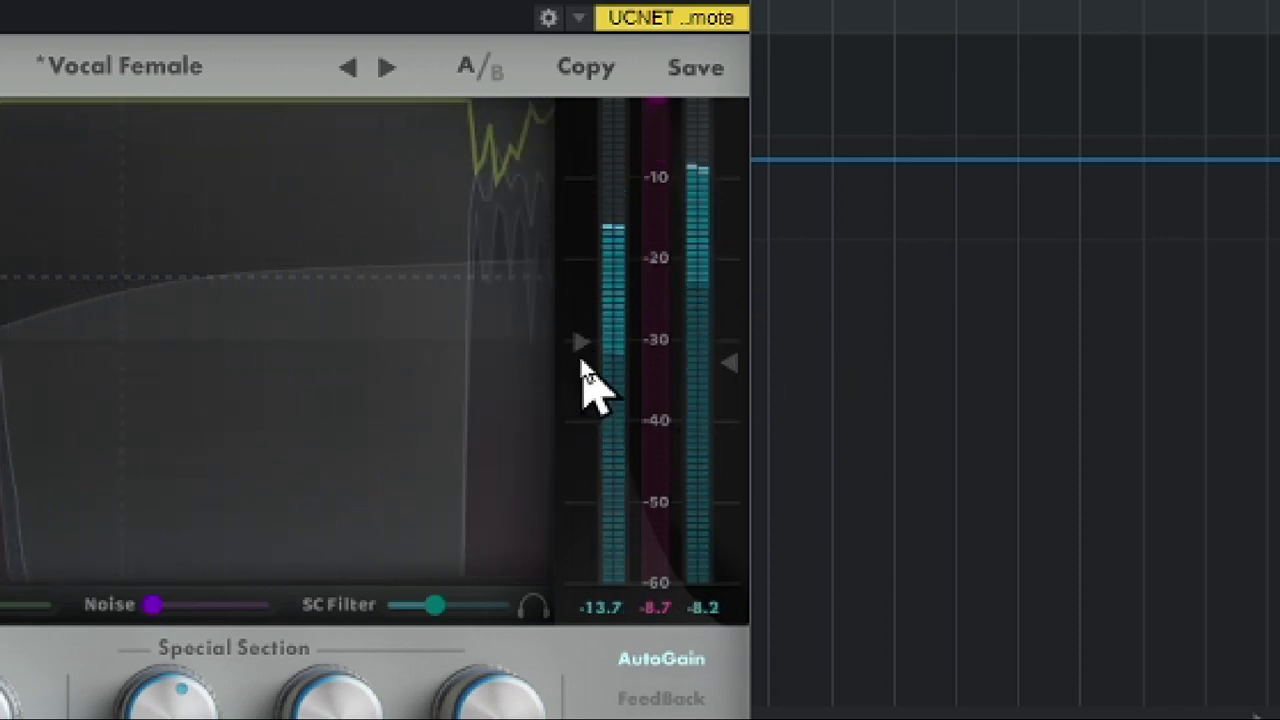
Lower the input level slightly with the marker beside the input meter
{"action": "mouse_move", "coordinate": [581, 346]}
{"action": "left_mouse_down"}
{"action": "mouse_move", "coordinate": [581, 550]}
{"action": "mouse_move", "coordinate": [581, 368]}
{"action": "left_mouse_up"}
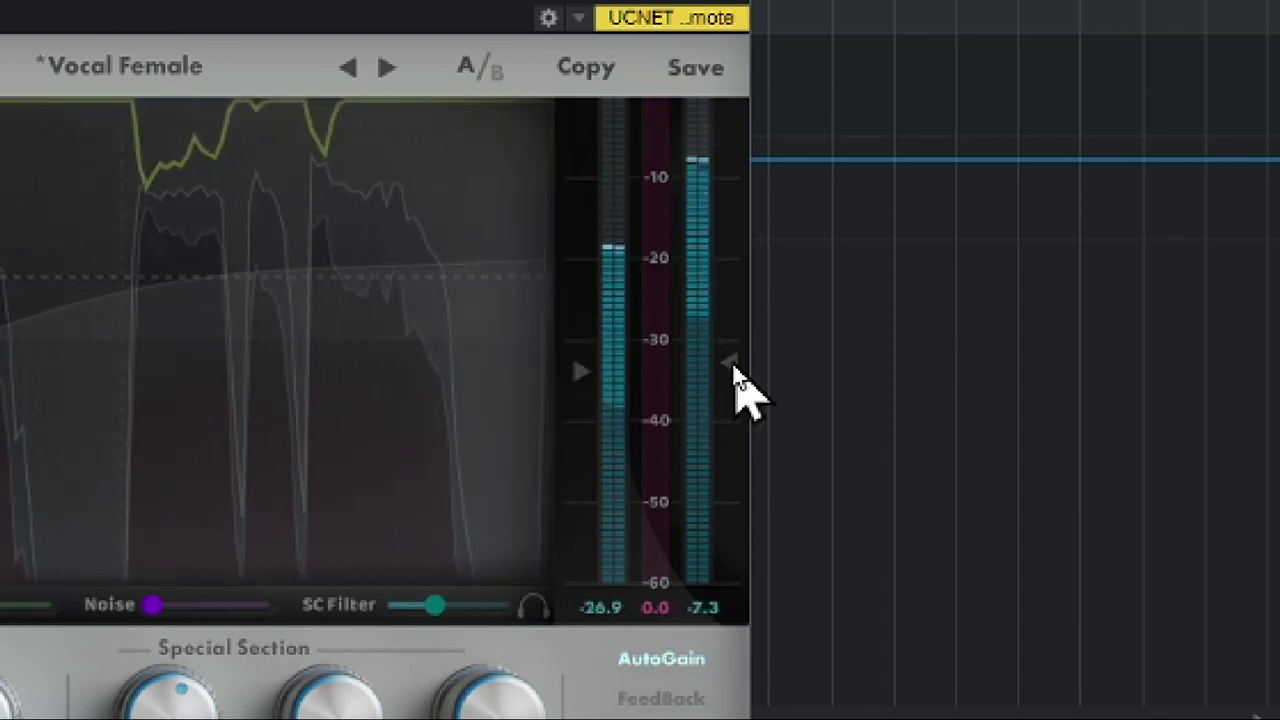
Lower the output level with the marker beside the output meter
{"action": "left_click_drag", "start_coordinate": [731, 363], "coordinate": [731, 421]}
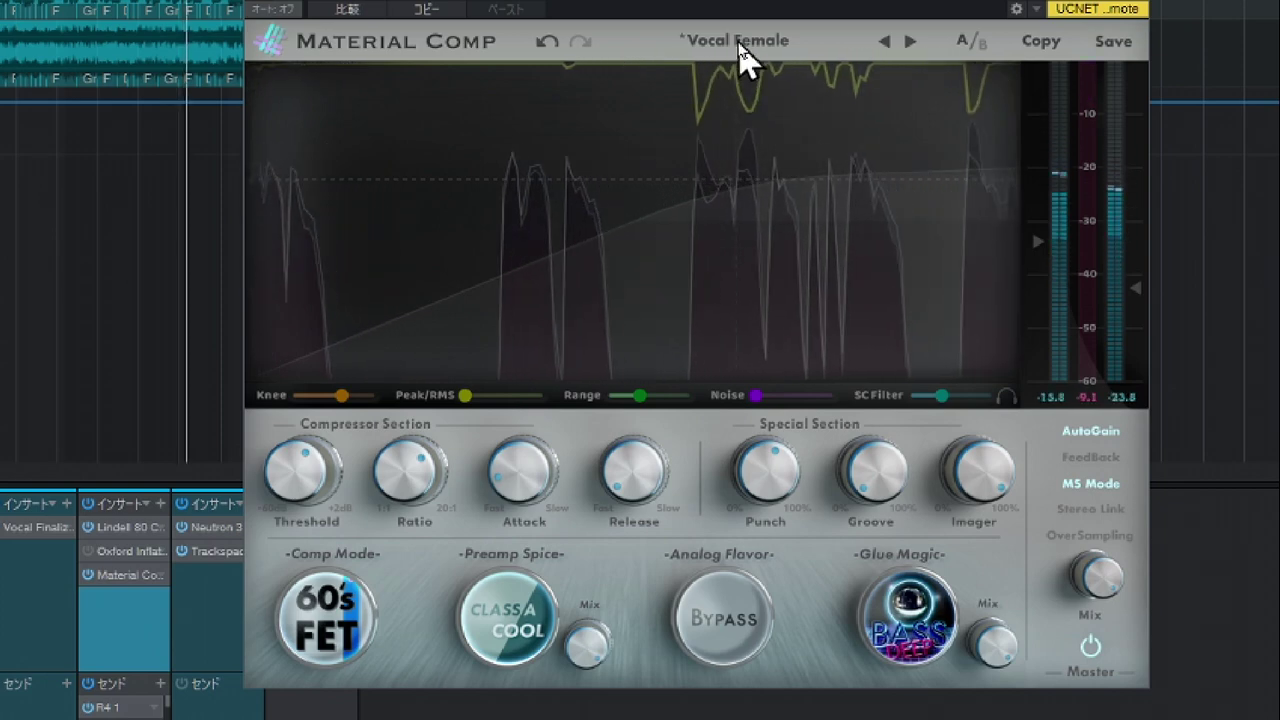
Load the factory preset Voice Dubbing after trying Vocal Male, Vocal Modern Rock, Vocal Pops, Vocal Vintage Tube and Voice BeatBox
{"action": "left_click", "coordinate": [740, 42]}
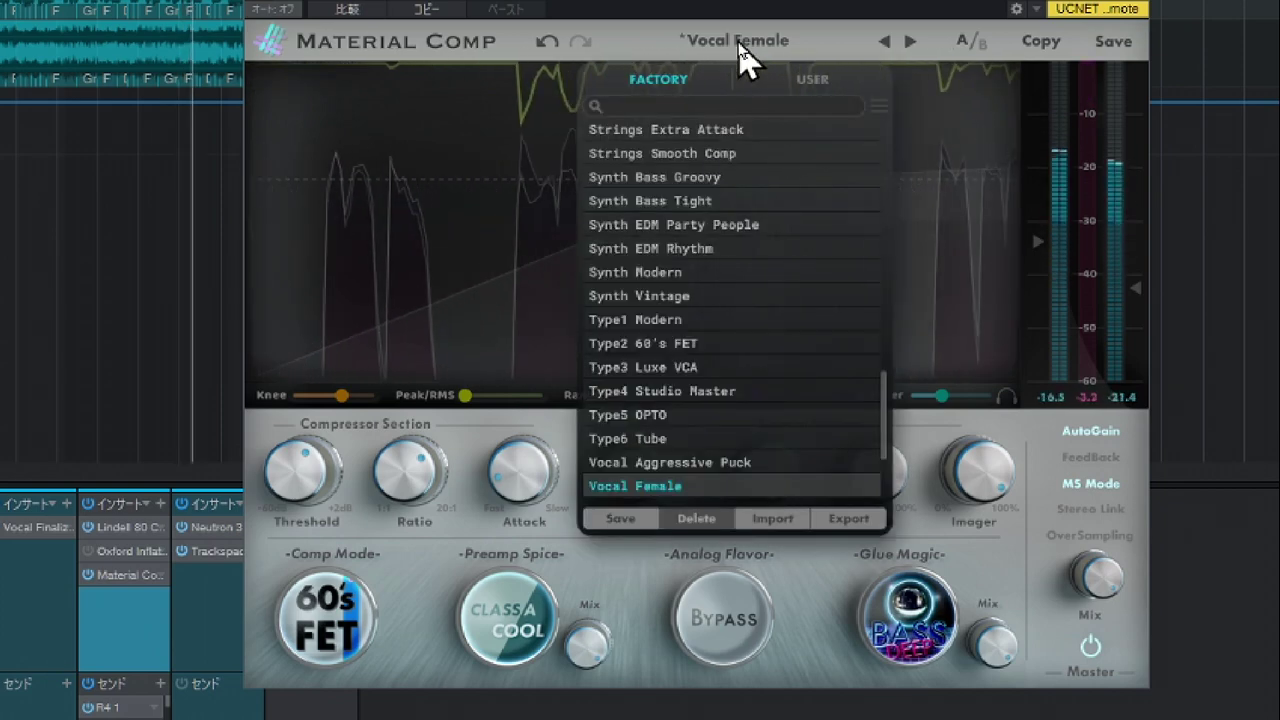
{"action": "scroll", "coordinate": [740, 330], "scroll_direction": "up", "scroll_amount": 9}
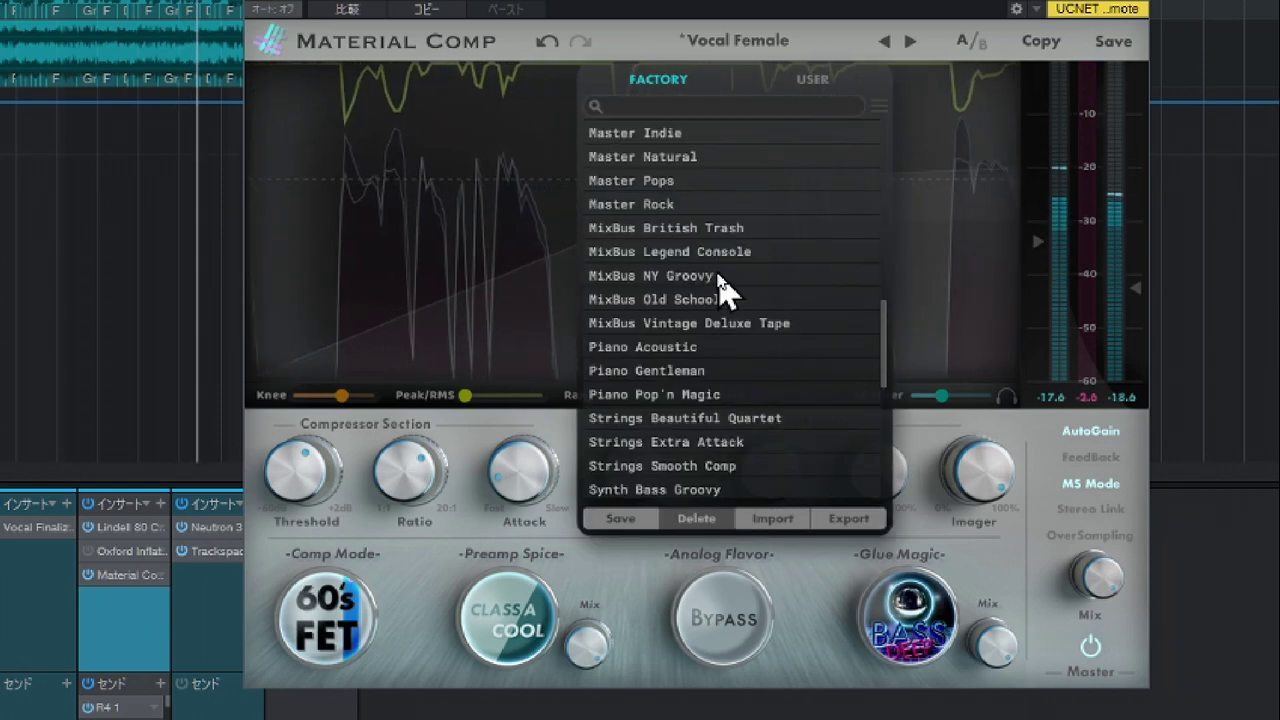
{"action": "scroll", "coordinate": [718, 275], "scroll_direction": "down", "scroll_amount": 10}
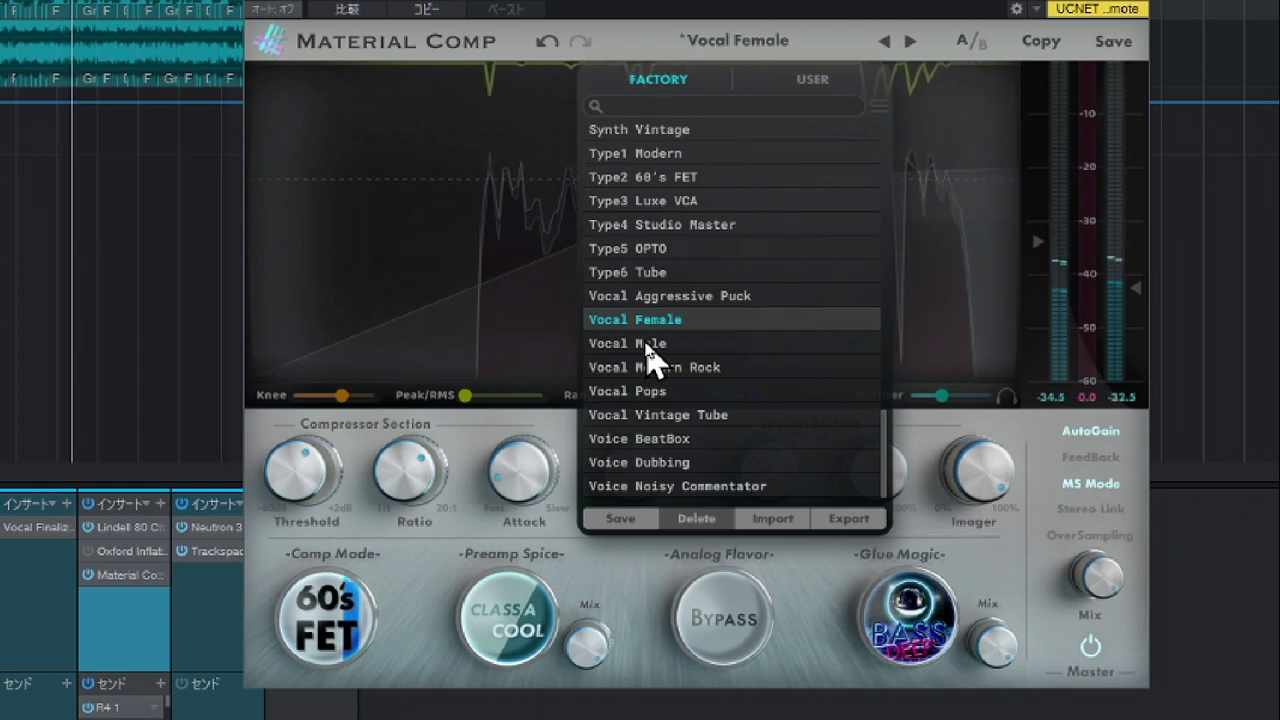
{"action": "left_click", "coordinate": [650, 343]}
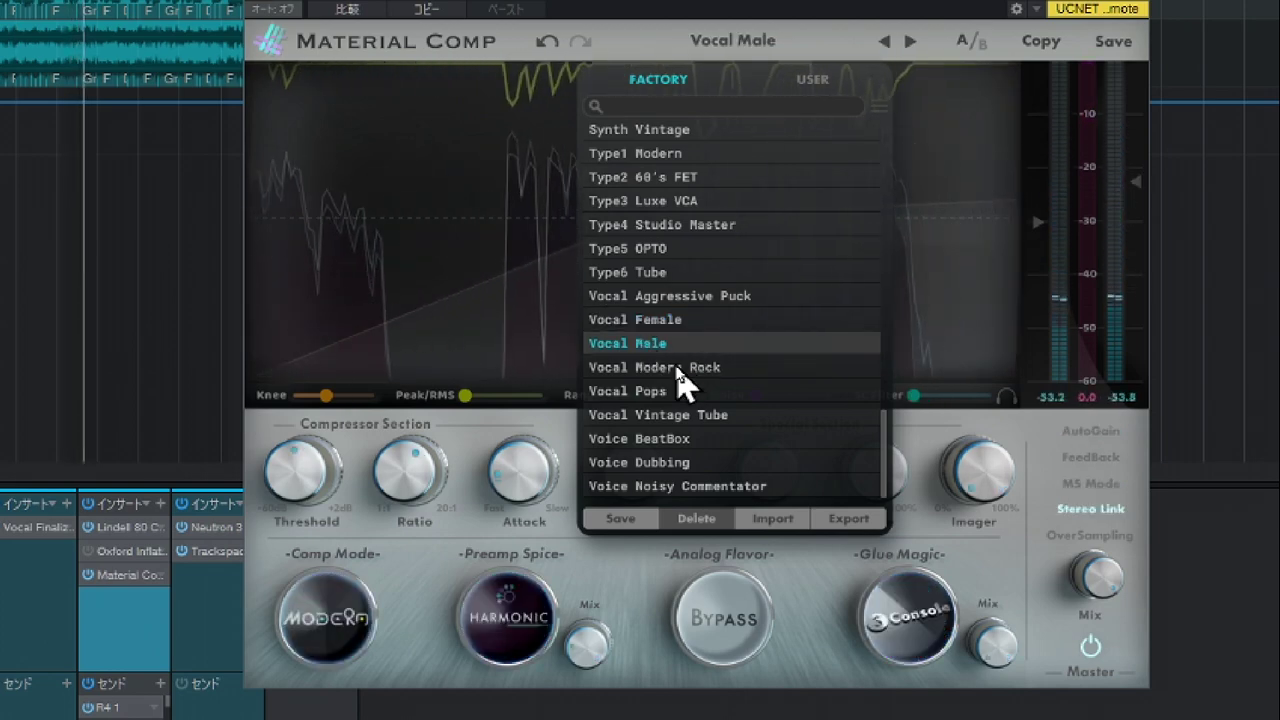
{"action": "left_click", "coordinate": [680, 370]}
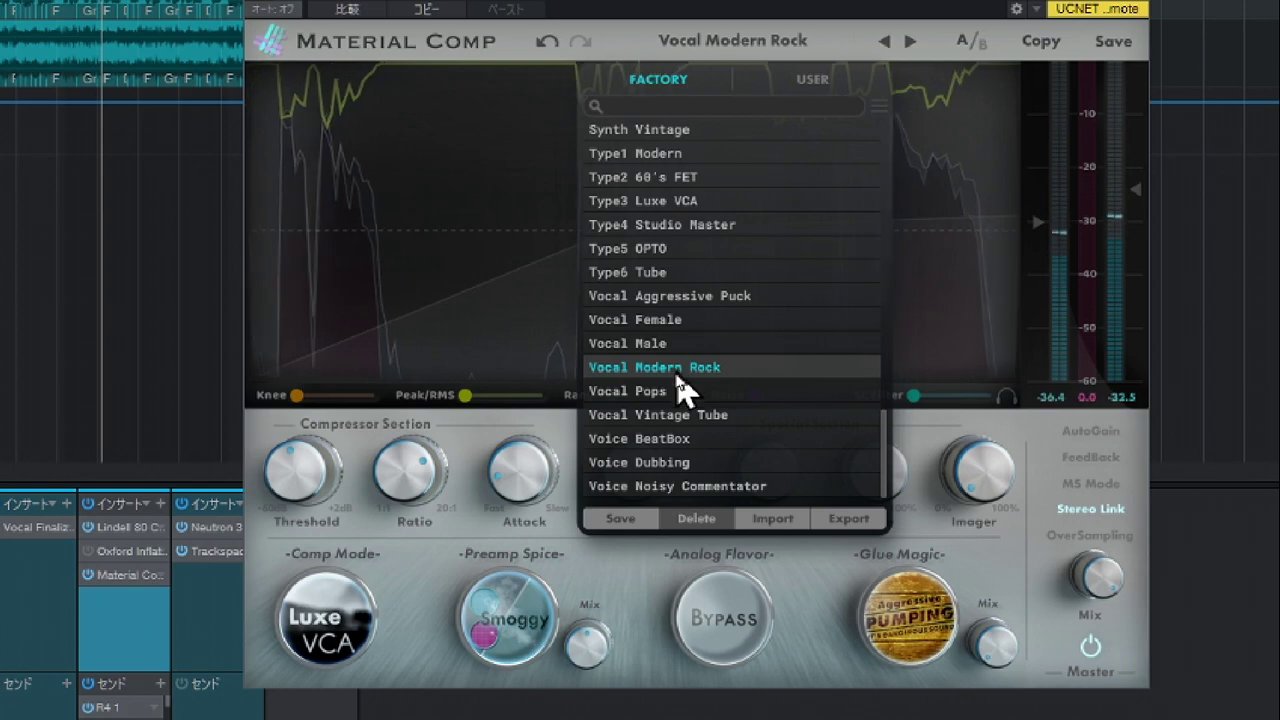
{"action": "left_click", "coordinate": [666, 393]}
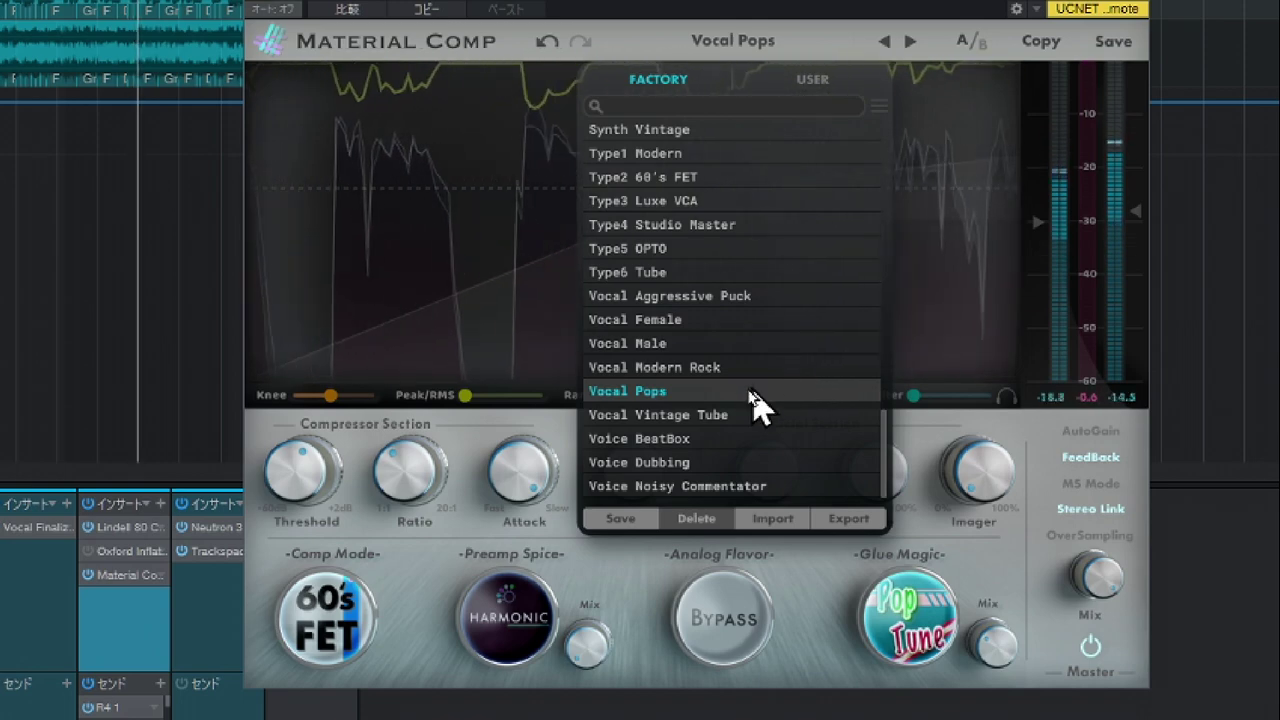
{"action": "left_click", "coordinate": [712, 416]}
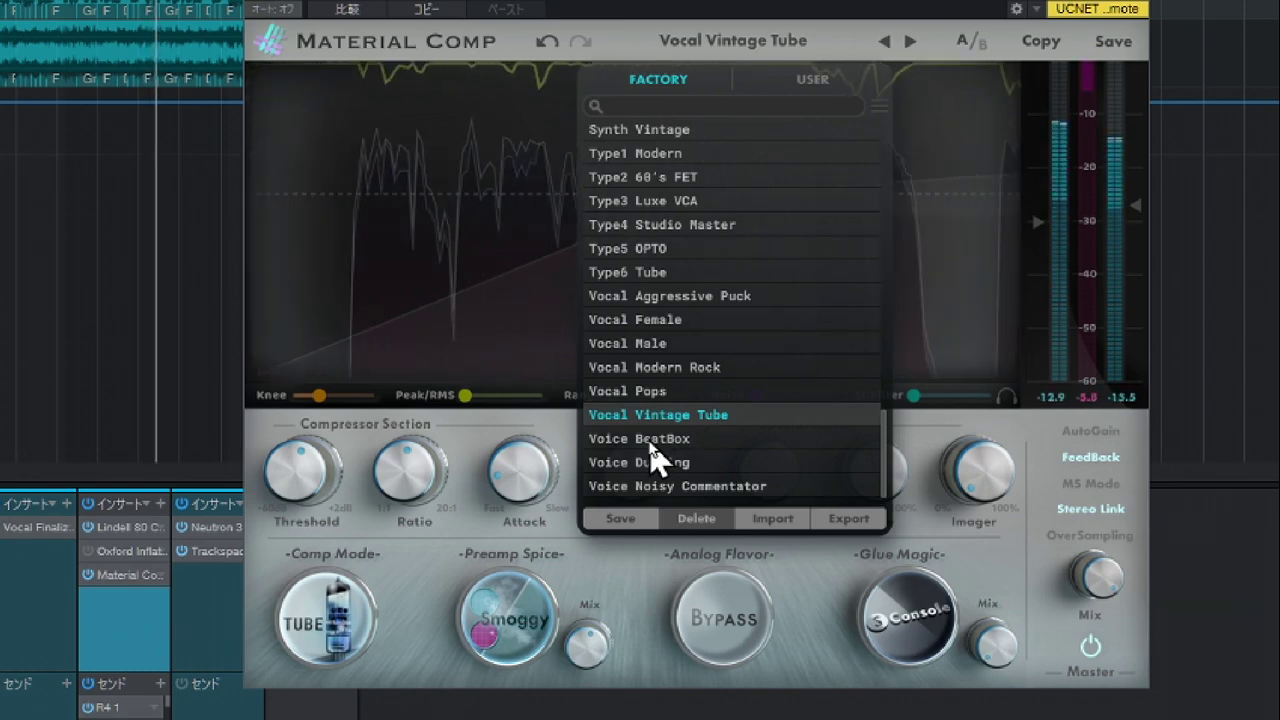
{"action": "left_click", "coordinate": [655, 440]}
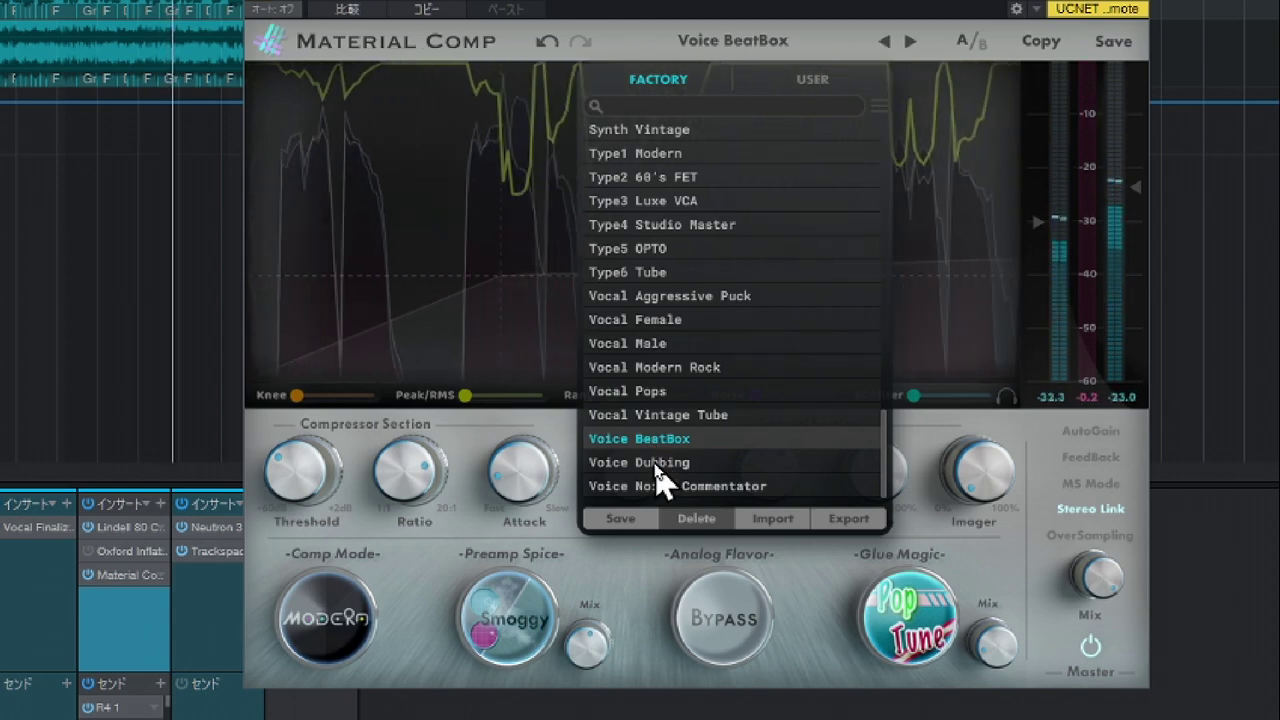
{"action": "left_click", "coordinate": [660, 465]}
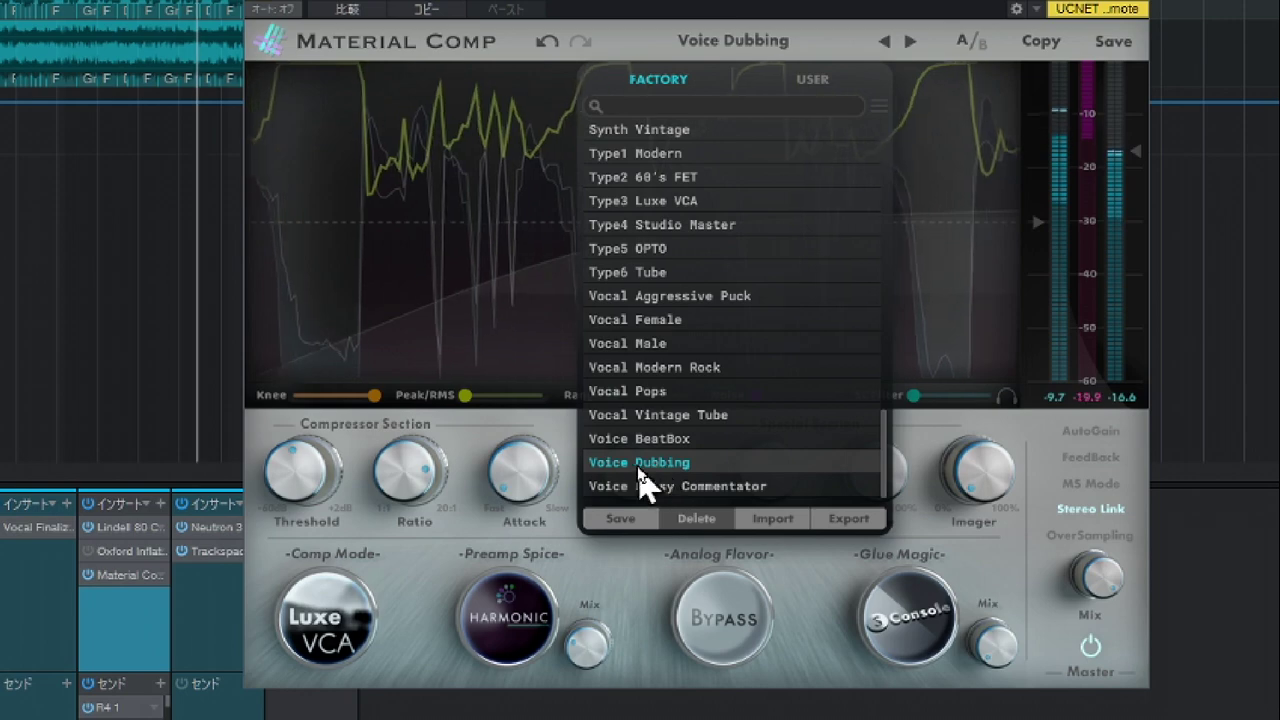
{"action": "left_click", "coordinate": [470, 490]}
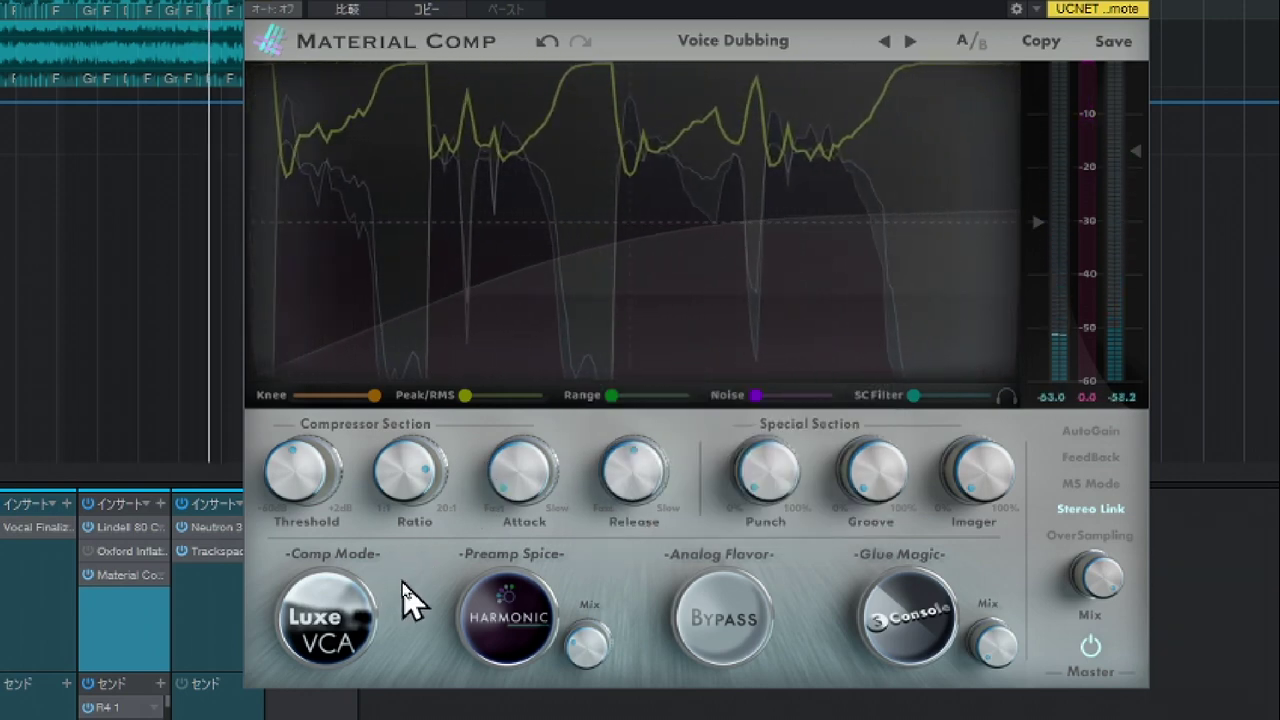
Set the Comp Mode to Tube after trying Opto, and raise the compressor's Threshold
{"action": "left_click", "coordinate": [335, 620]}
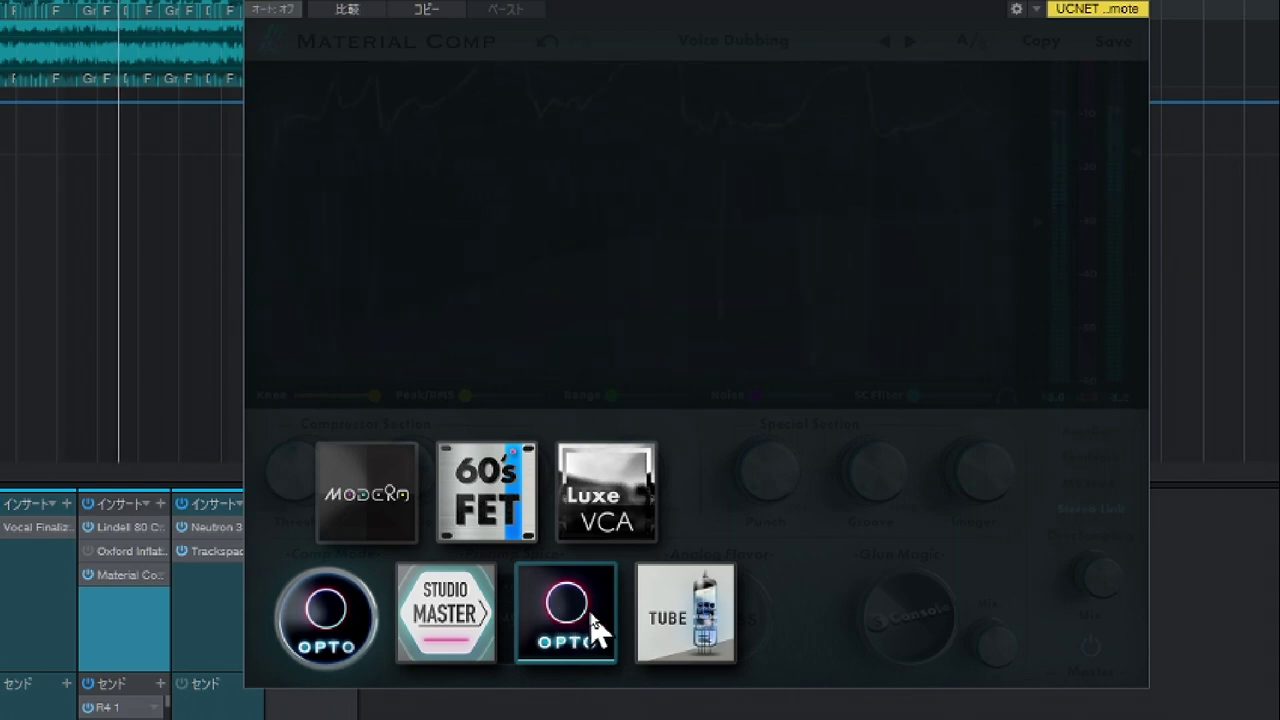
{"action": "left_click", "coordinate": [688, 622]}
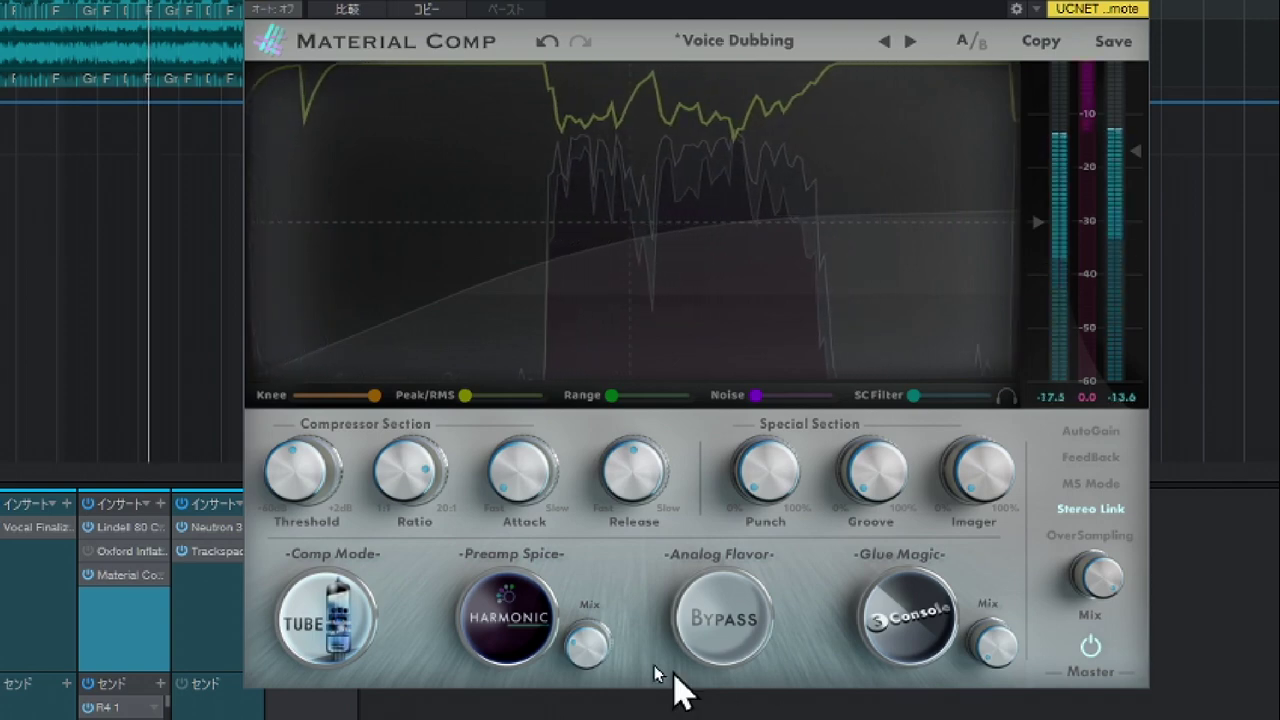
{"action": "left_click_drag", "start_coordinate": [291, 461], "coordinate": [291, 438]}
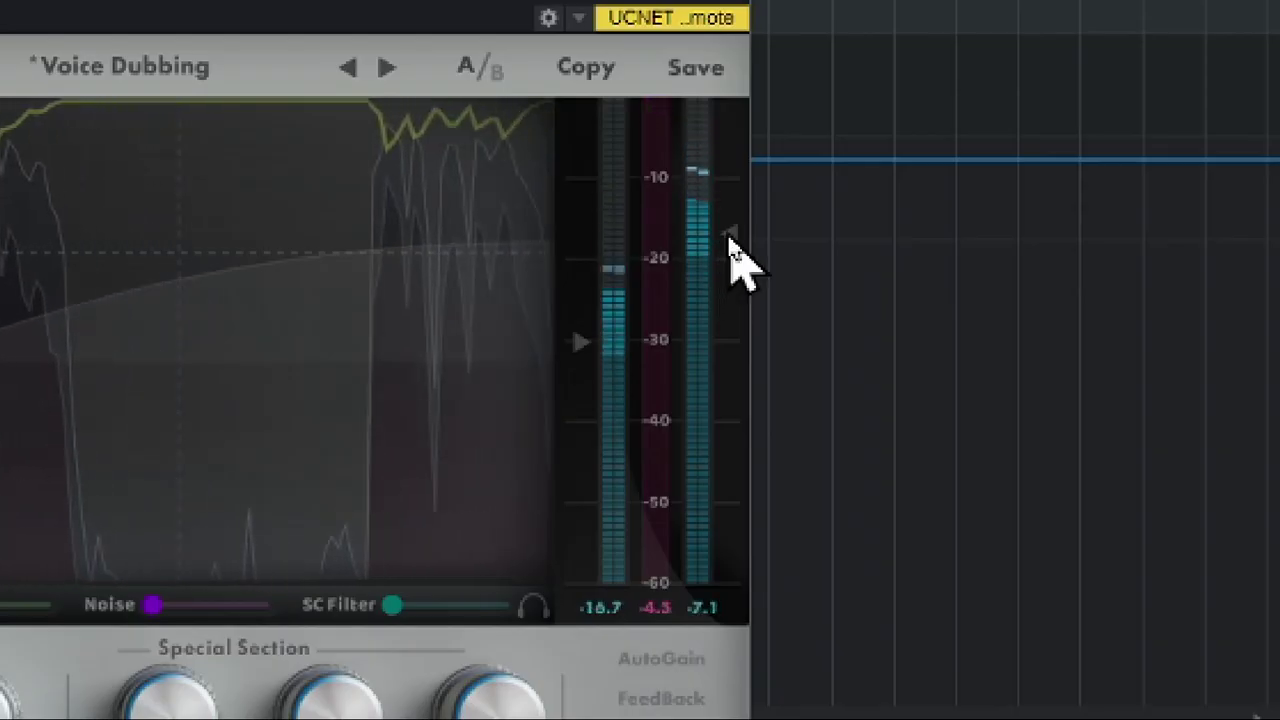
Lower the output level beside the output meter and toggle the Master power to compare the vocal with and without processing
{"action": "left_click_drag", "start_coordinate": [729, 235], "coordinate": [729, 312]}
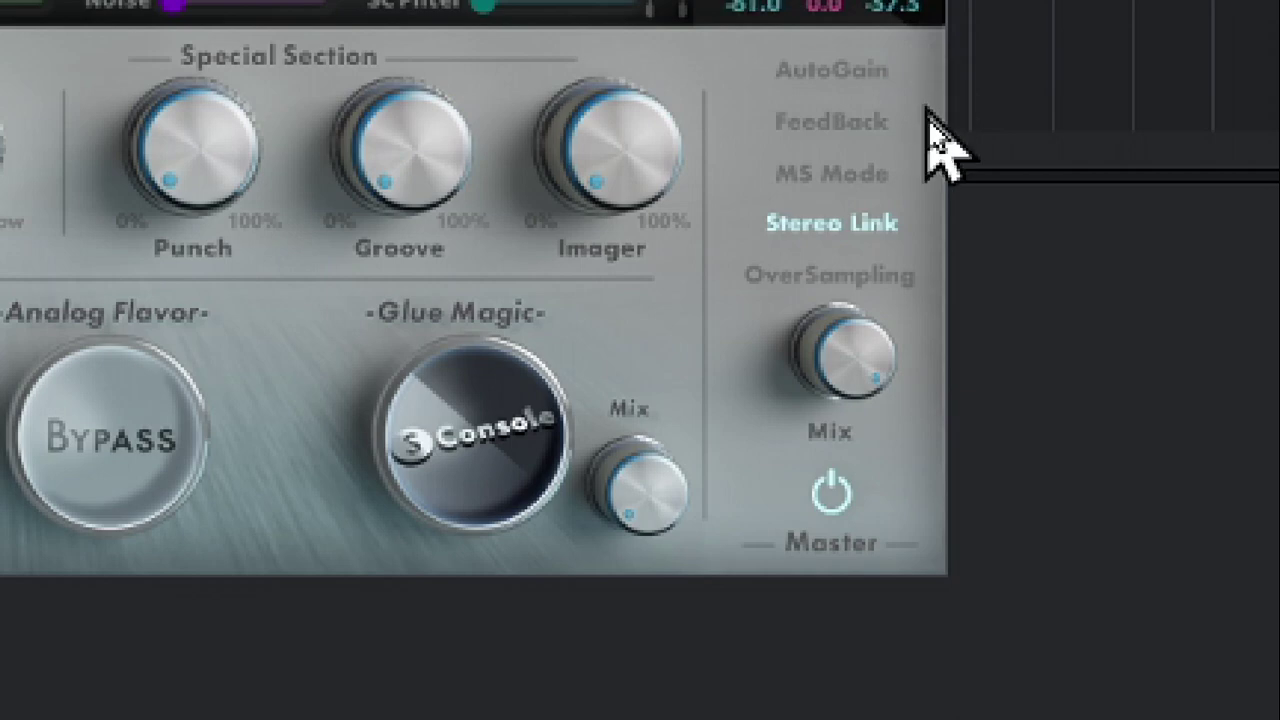
{"action": "left_click", "coordinate": [834, 494]}
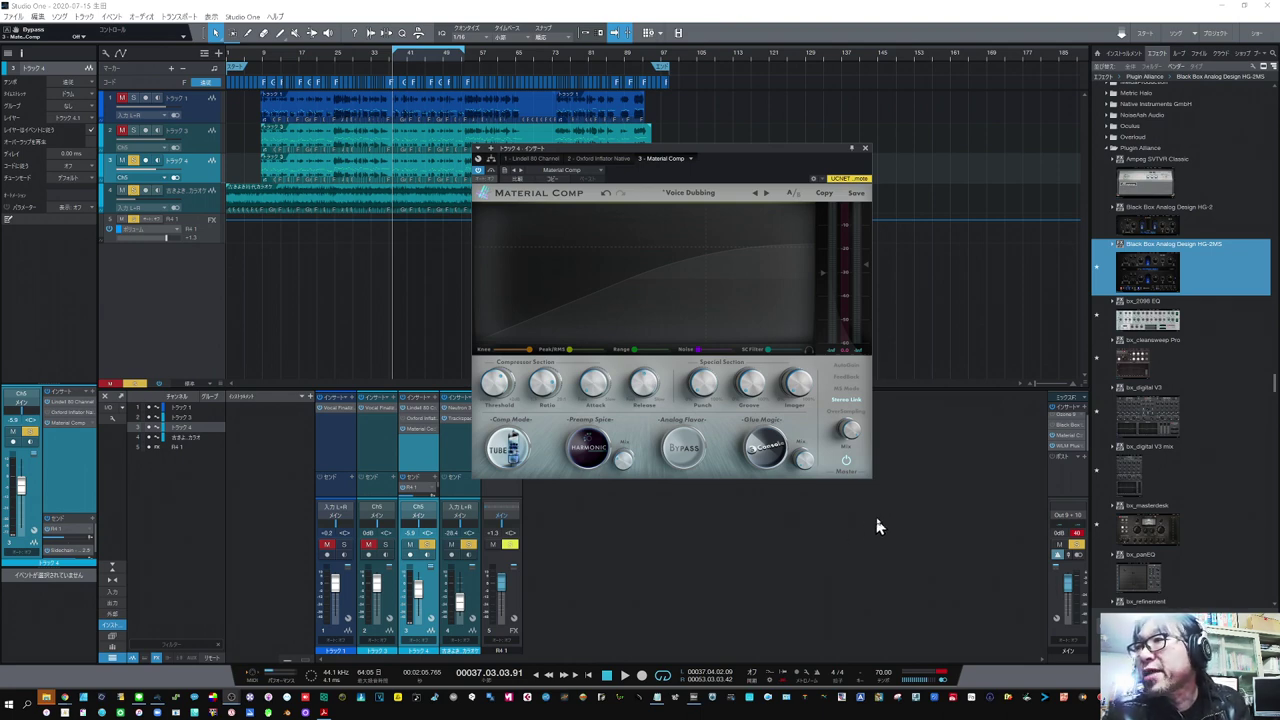
Close the vocal track's Material Comp and open the Material Comp inserted on the main output channel
{"action": "left_click", "coordinate": [865, 148]}
{"action": "left_click", "coordinate": [1070, 436]}
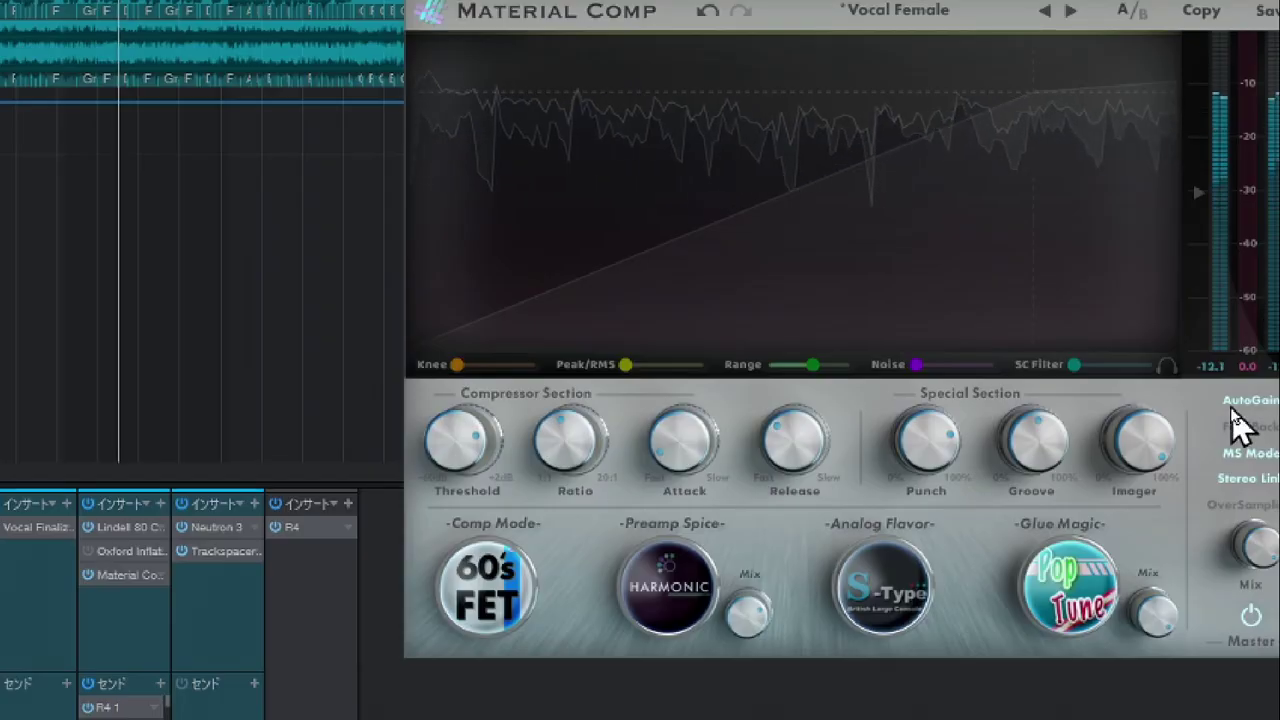
Try the main output compressor with Imager turned Off, and return Imager to 100.0%
{"action": "mouse_move", "coordinate": [872, 379]}
{"action": "left_click_drag", "start_coordinate": [1143, 440], "coordinate": [1143, 642]}
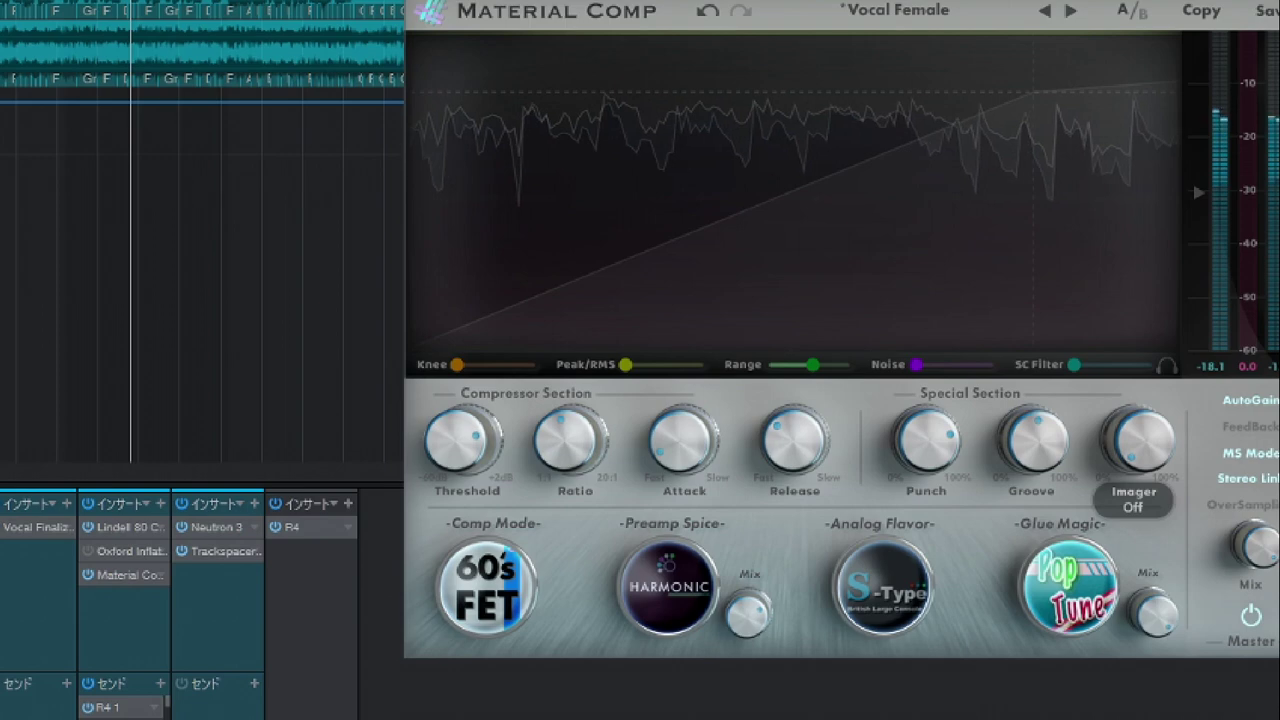
{"action": "left_click_drag", "start_coordinate": [1138, 440], "coordinate": [1138, 240]}
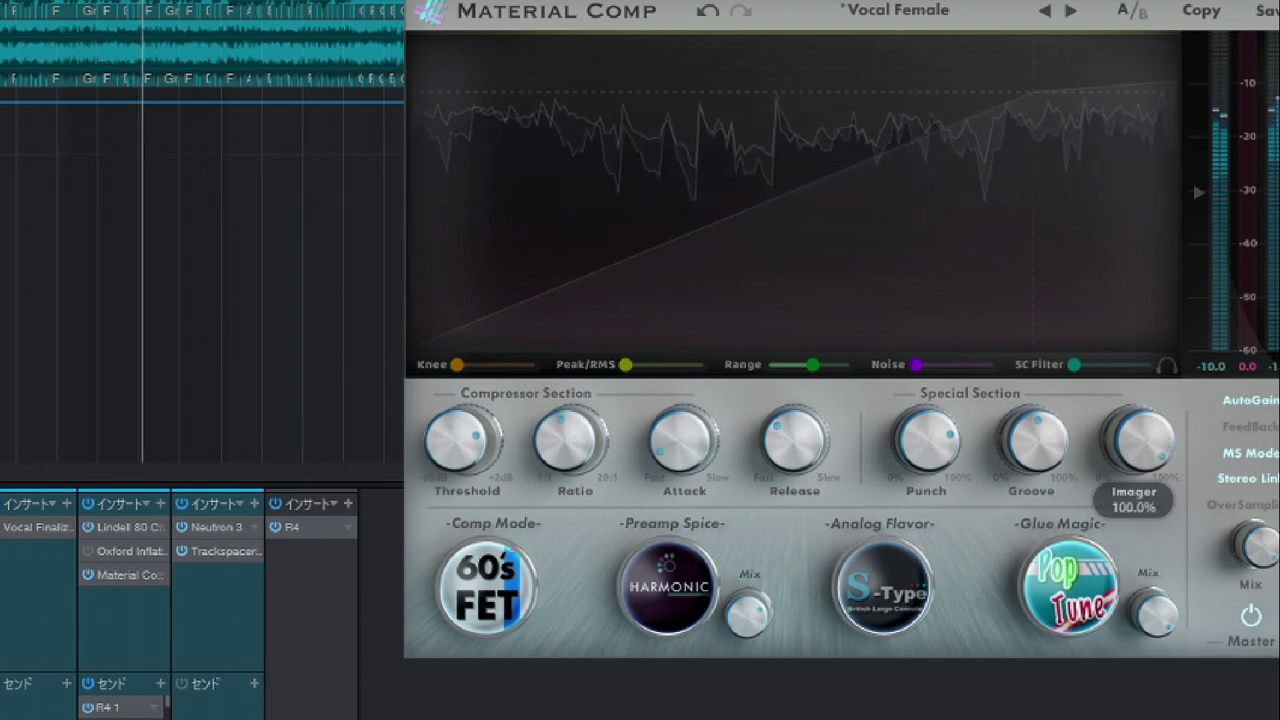